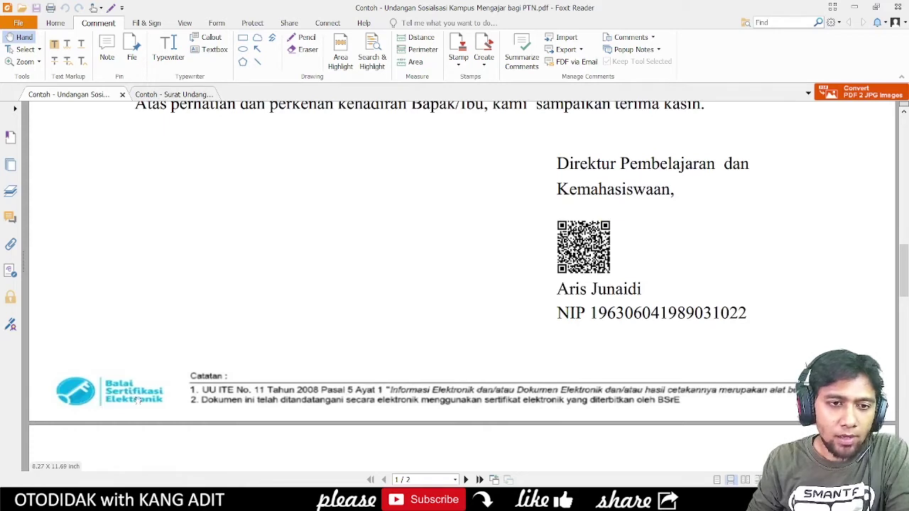
Examine the closing sentence, QR code signature block, certification note and attachment heading in the sample invitation PDF
scroll(469, 390, up, 3)
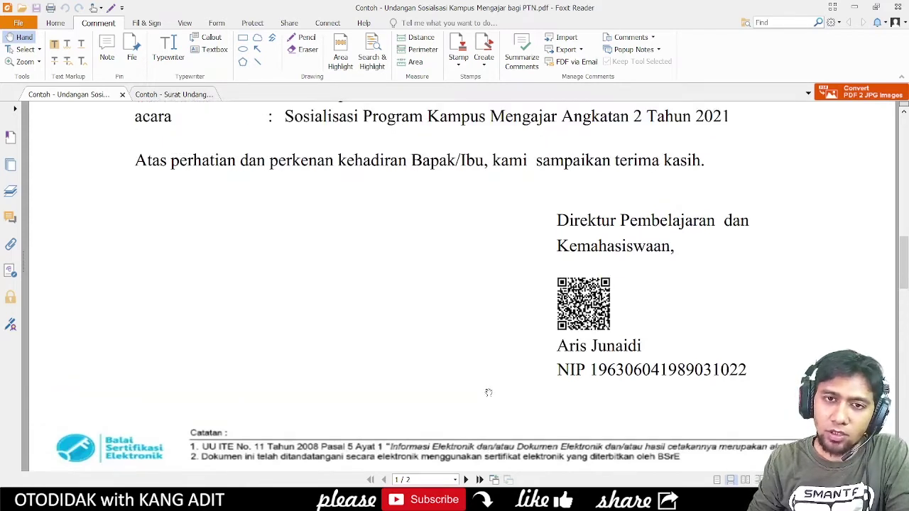
scroll(487, 392, down, 1)
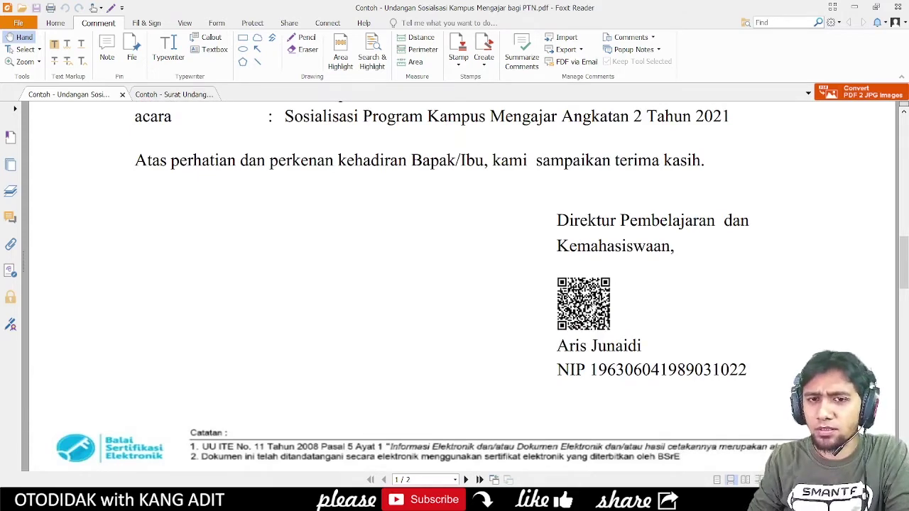
scroll(602, 327, up, 4)
scroll(589, 328, down, 3)
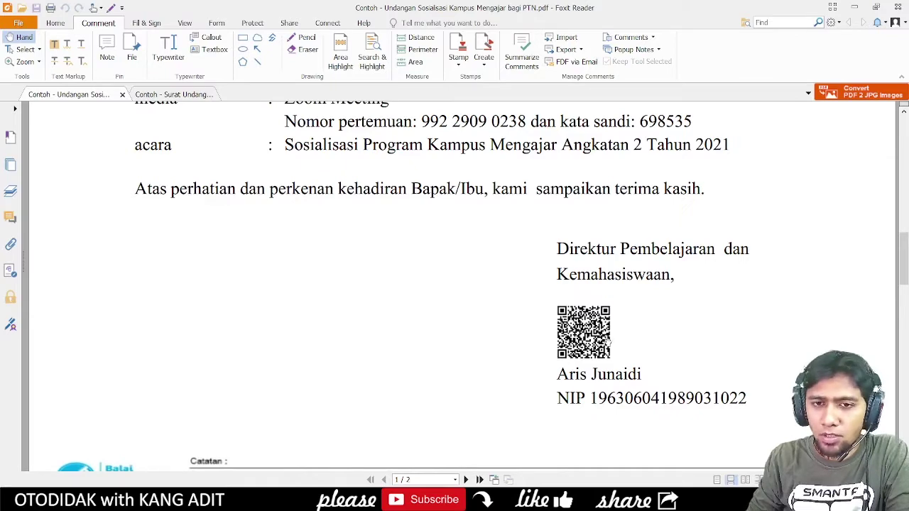
scroll(604, 341, down, 10)
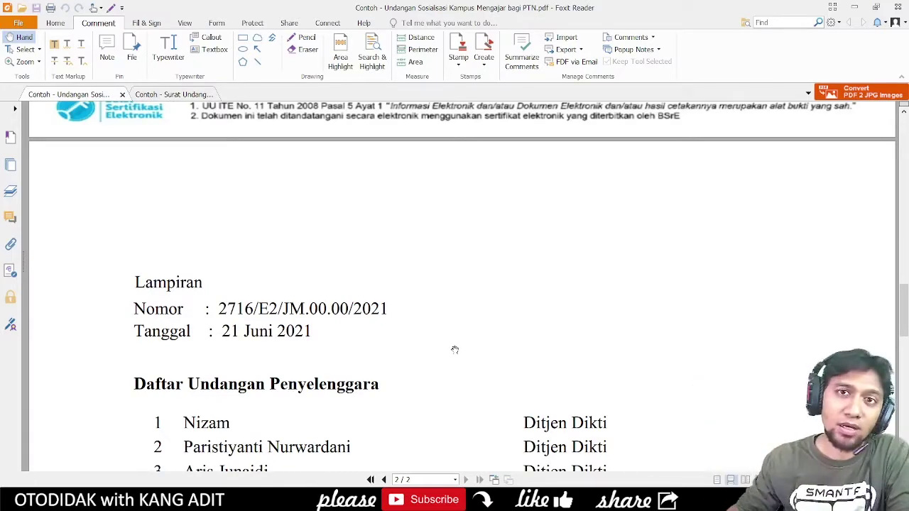
scroll(529, 238, up, 3)
scroll(529, 243, up, 4)
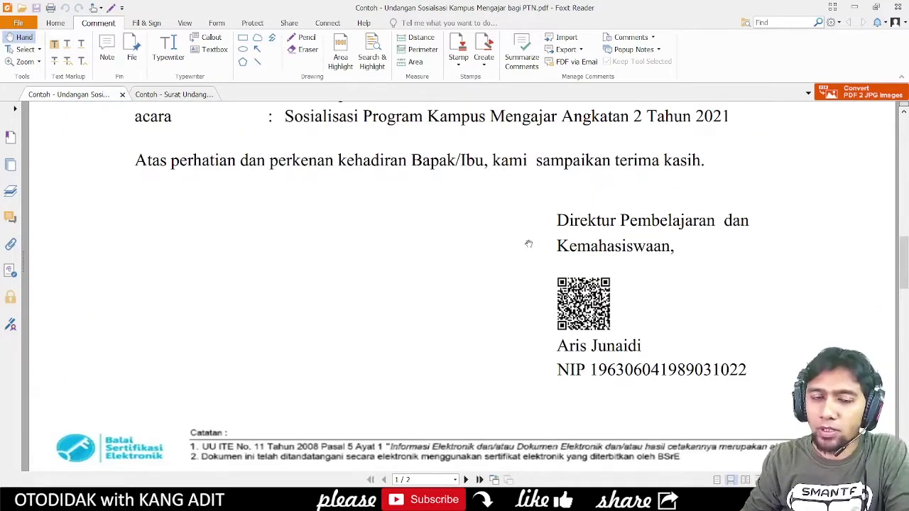
scroll(465, 241, up, 3)
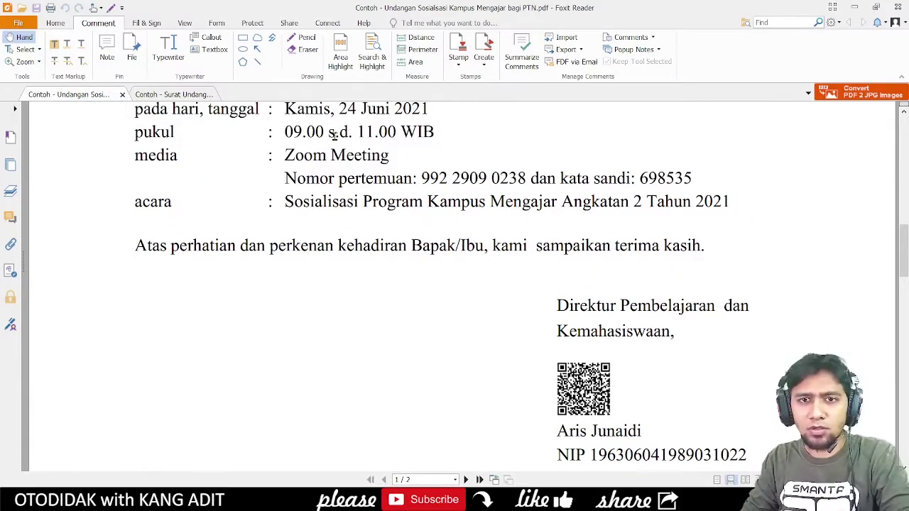
scroll(334, 136, down, 2)
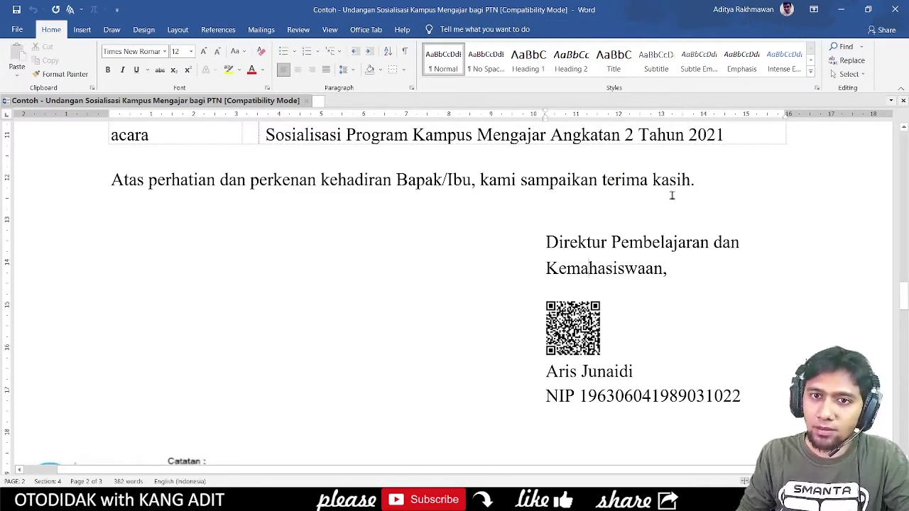
In the Word version of the invitation, append "asdfas" to the closing sentence and move the QR code slightly up and to the left
click(705, 180)
text(asdfas)
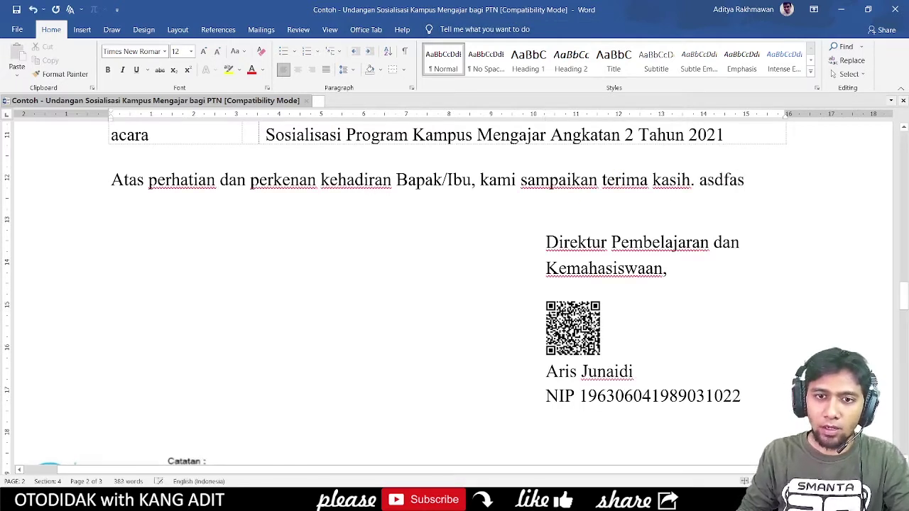
click(589, 328)
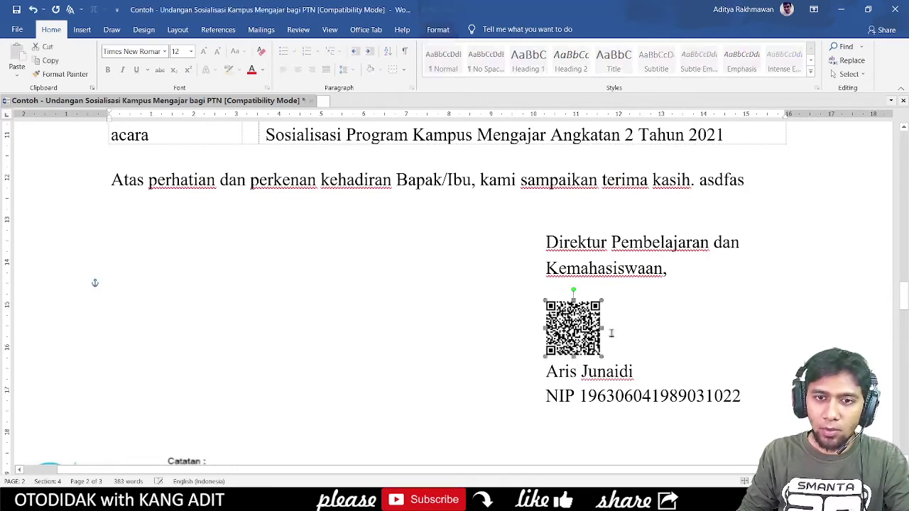
mouse_move(575, 332)
mouse_down()
mouse_move(446, 327)
mouse_move(570, 323)
mouse_up()
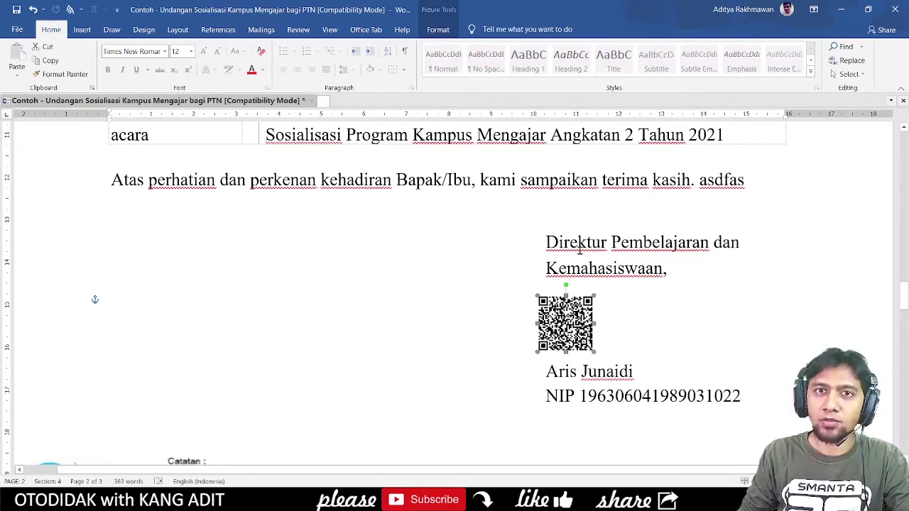
scroll(530, 274, up, 5)
scroll(529, 272, down, 5)
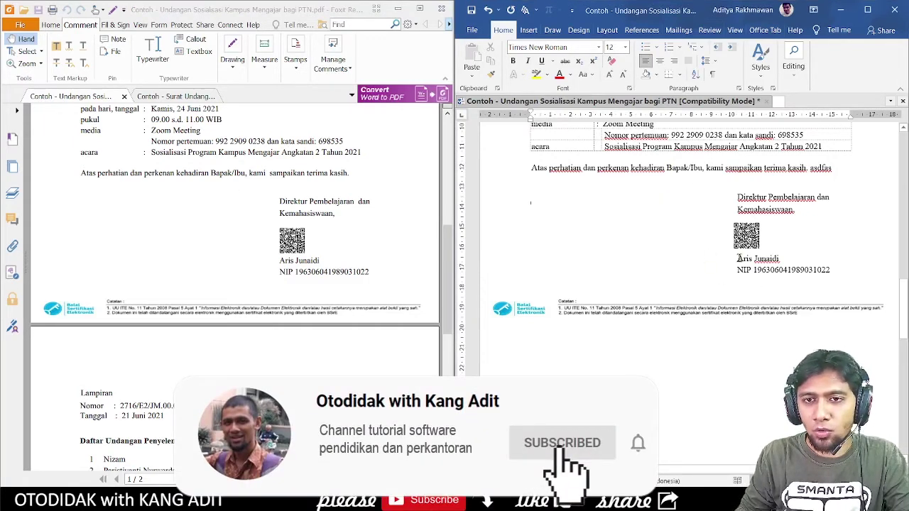
Compare the closing sentence and signature block of the Word invitation with the PDF version placed side by side
drag(597, 168, 701, 168)
click(802, 208)
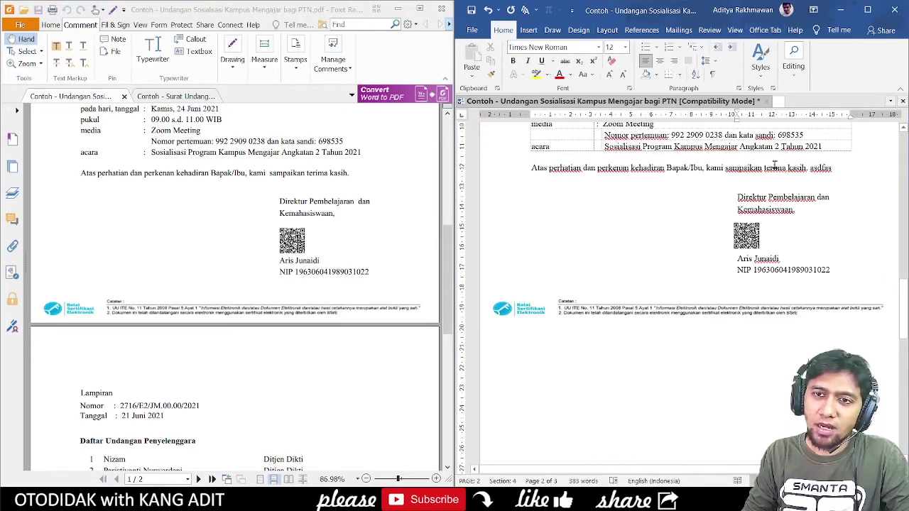
scroll(794, 162, up, 1)
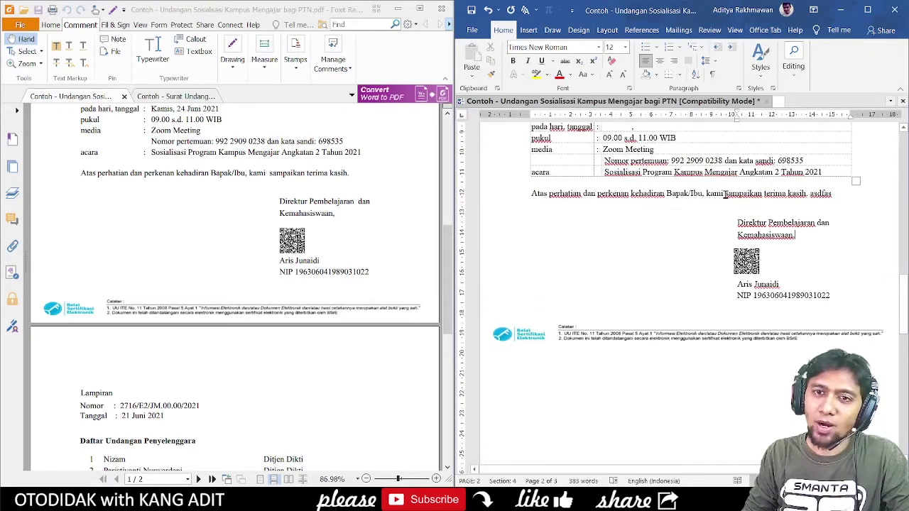
scroll(725, 195, down, 1)
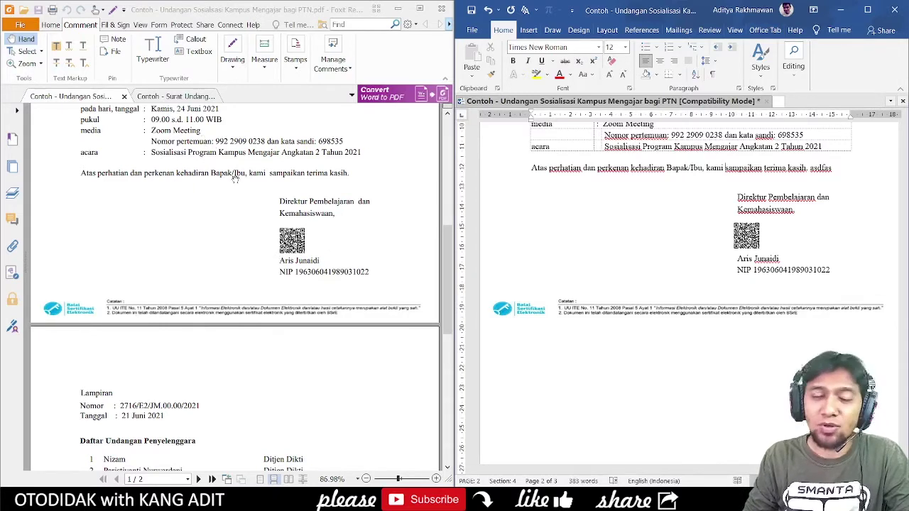
click(677, 182)
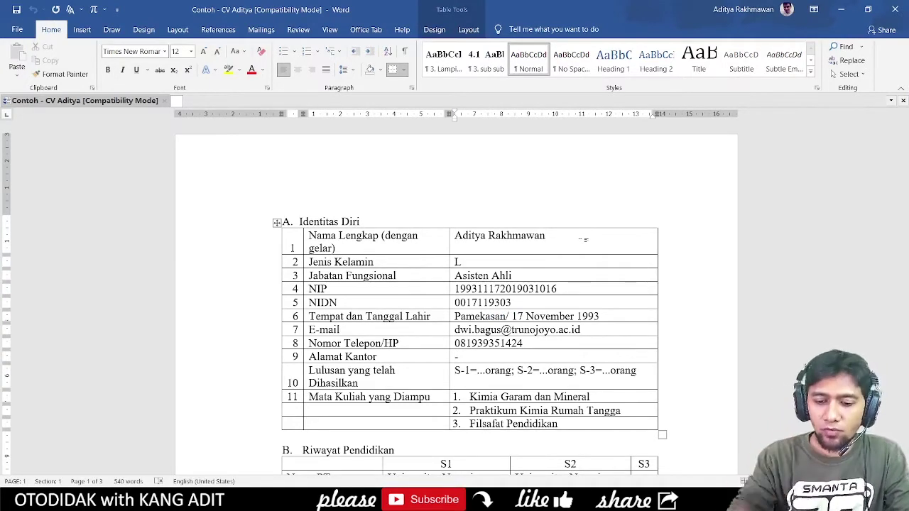
Review the signature block on the last page of the sample CV in Word, and look through the thesis PDF's pages
key(ctrl+End)
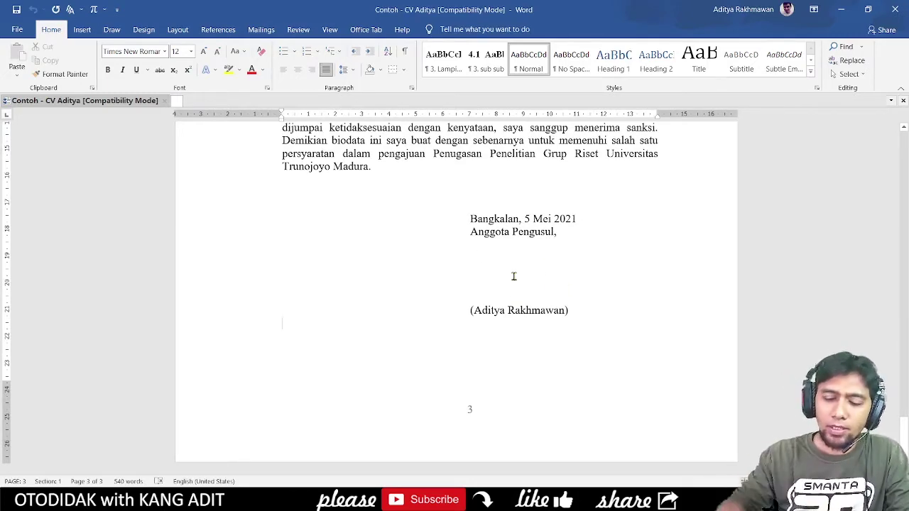
key(Page_Up)
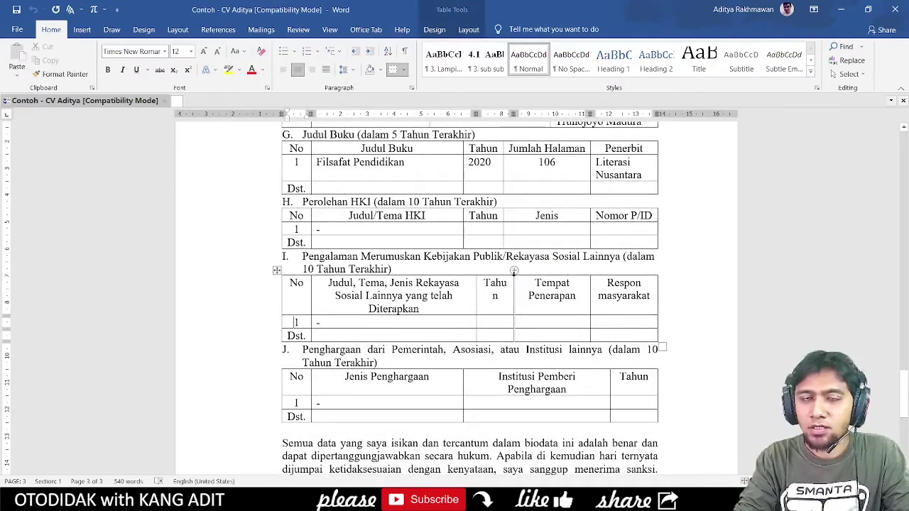
key(Page_Down)
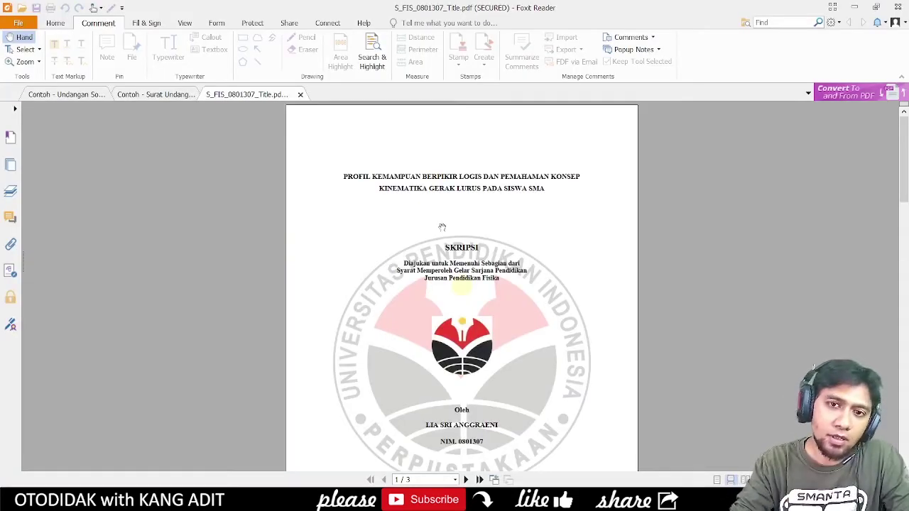
key(Right)
key(Right)
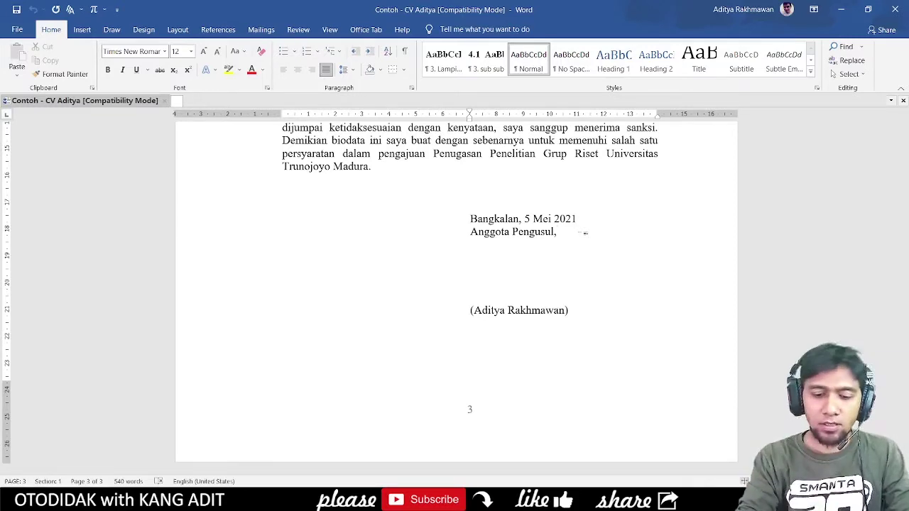
Examine the closing statement and blank signature area on the CV's last page in Word and in its PDF version
scroll(583, 238, up, 6)
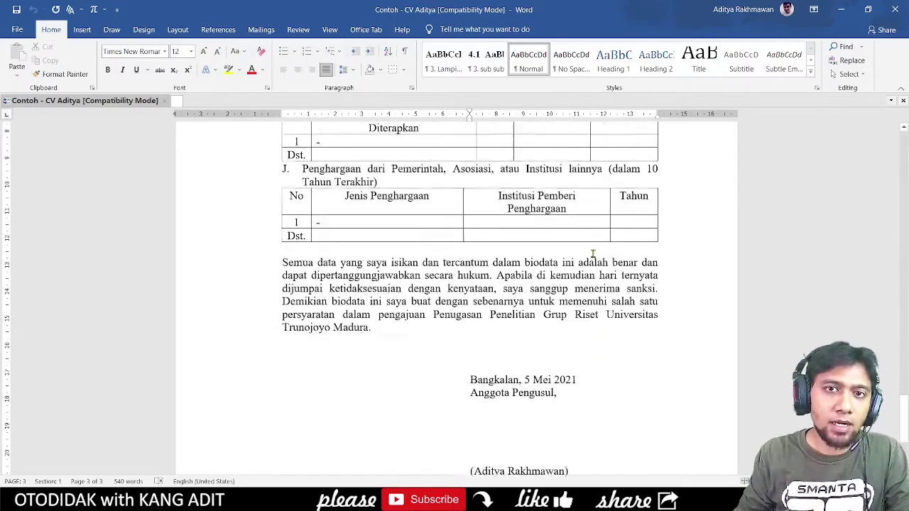
scroll(589, 256, down, 6)
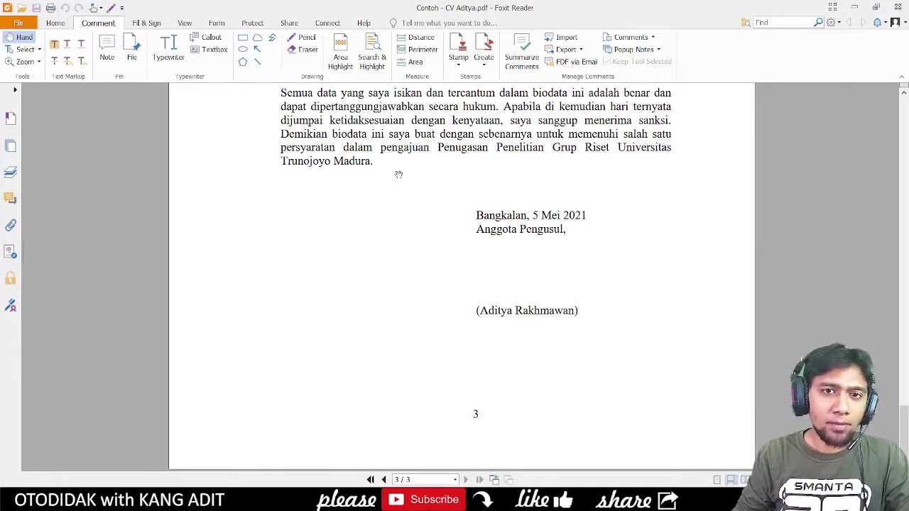
scroll(524, 223, up, 5)
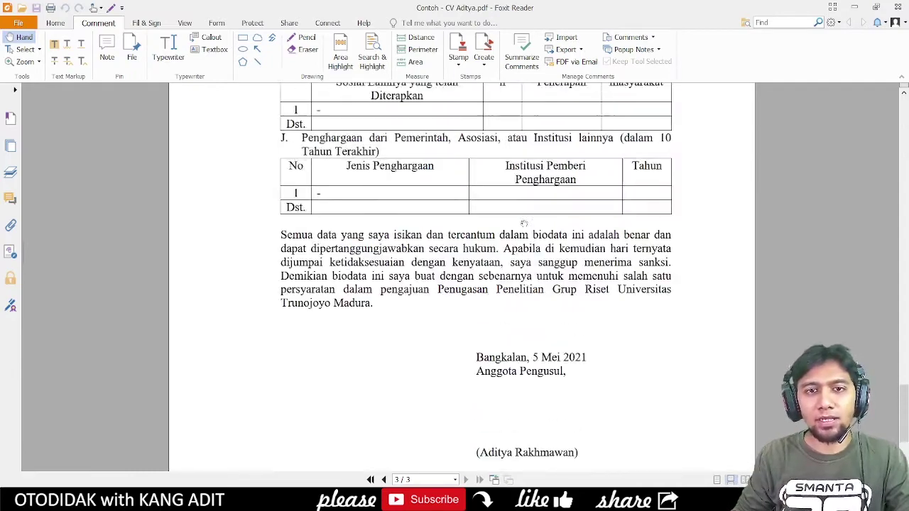
scroll(521, 216, down, 5)
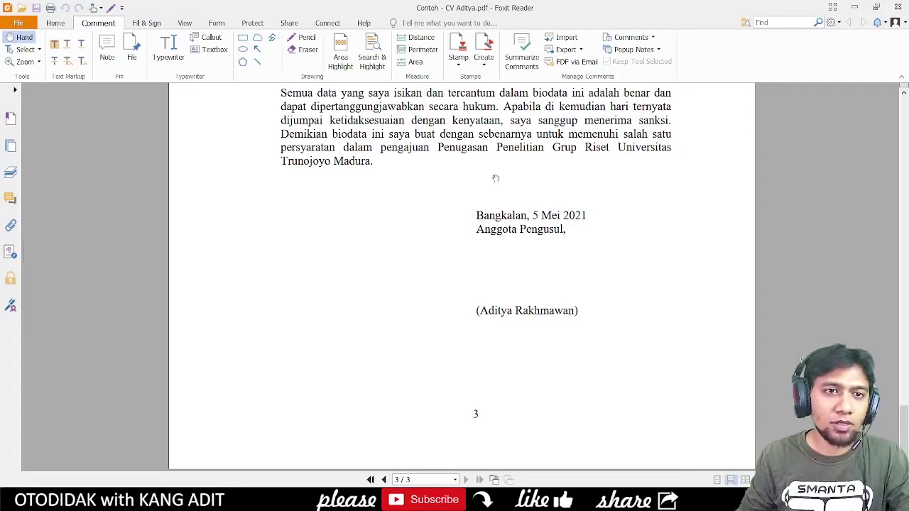
In the Signature preferences, start a new appearance style titled "Tanda tangan digital"
click(252, 23)
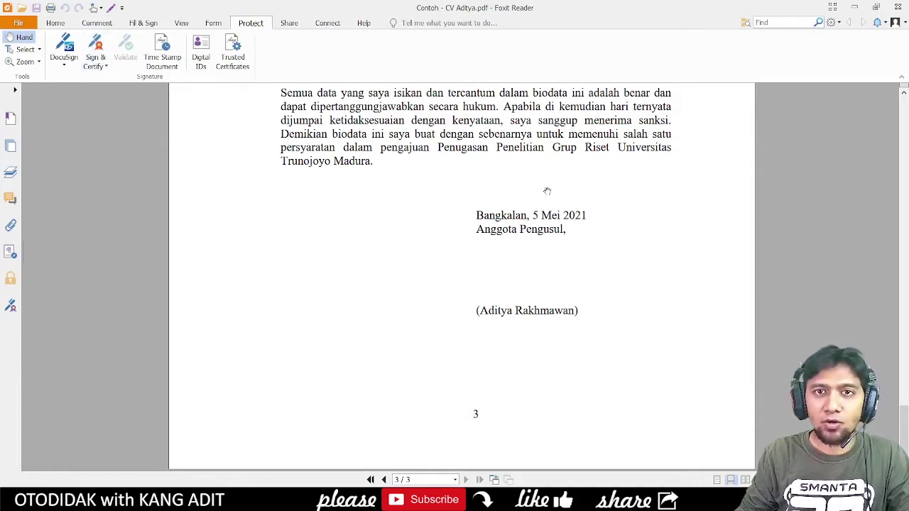
click(20, 24)
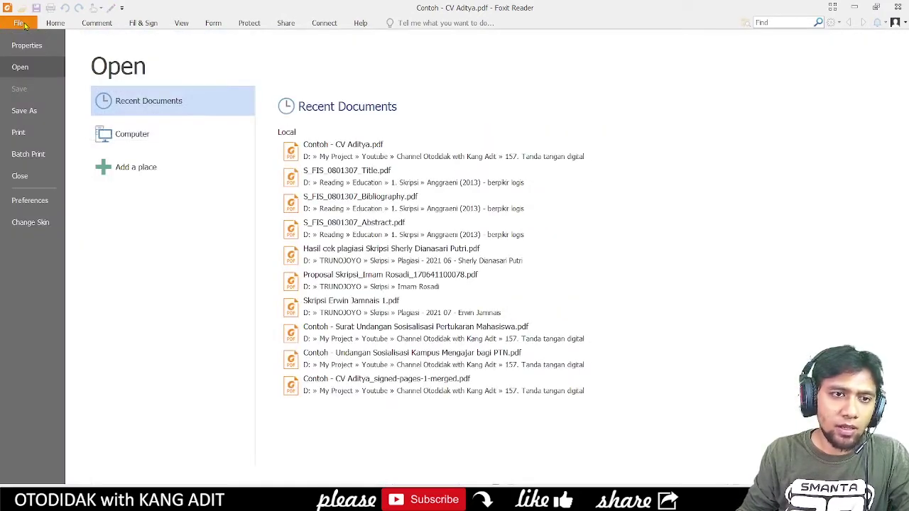
click(29, 201)
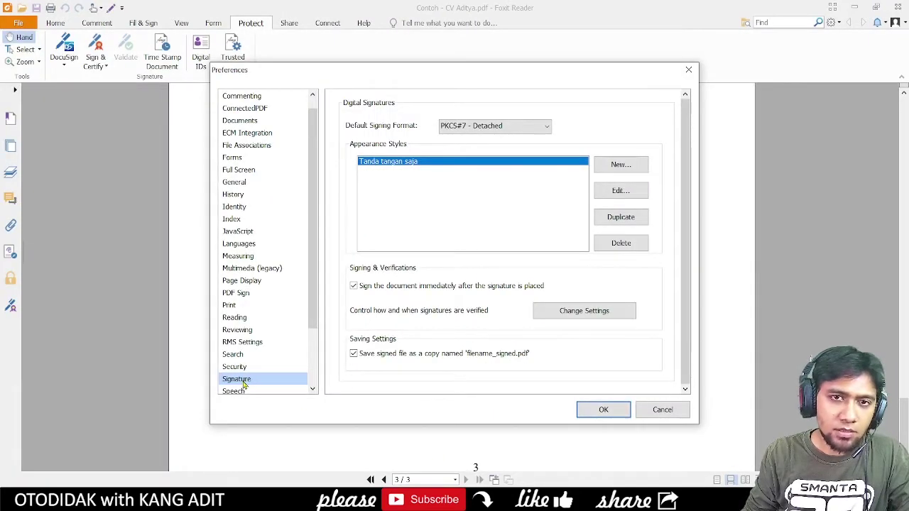
click(426, 161)
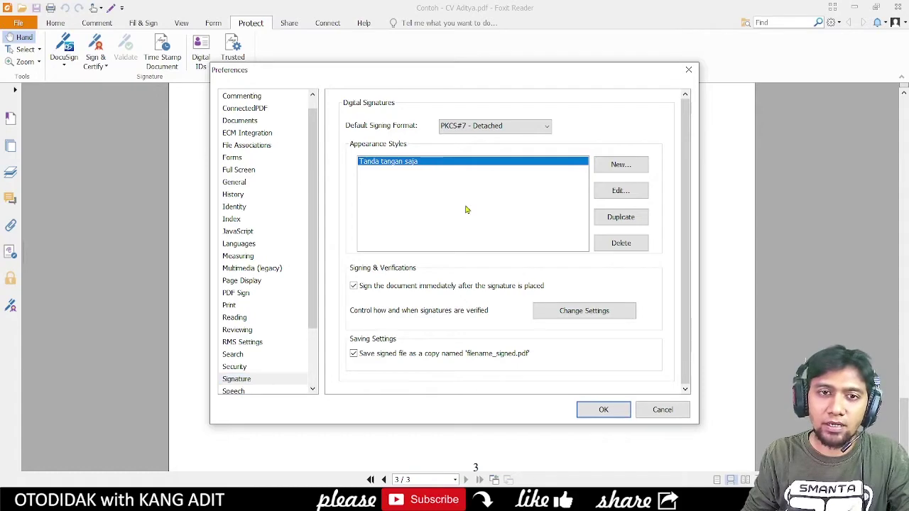
click(625, 166)
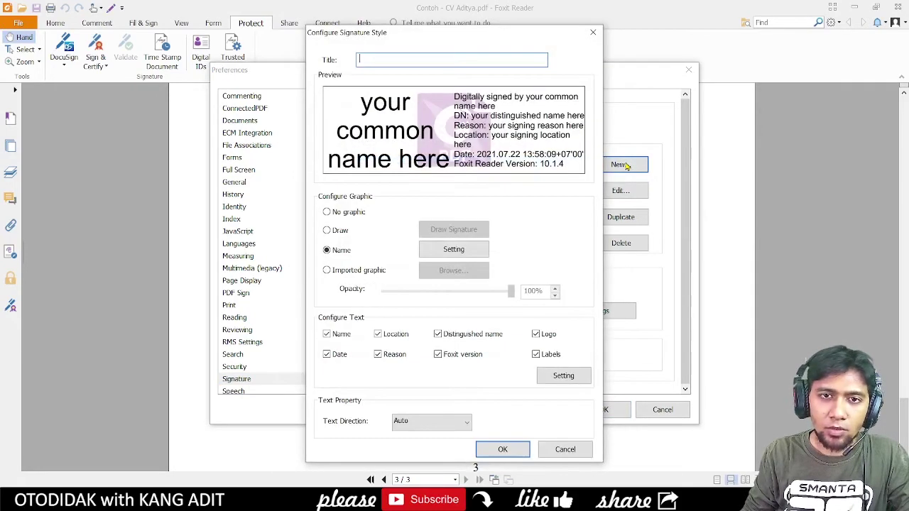
text(Tanda tangan digital)
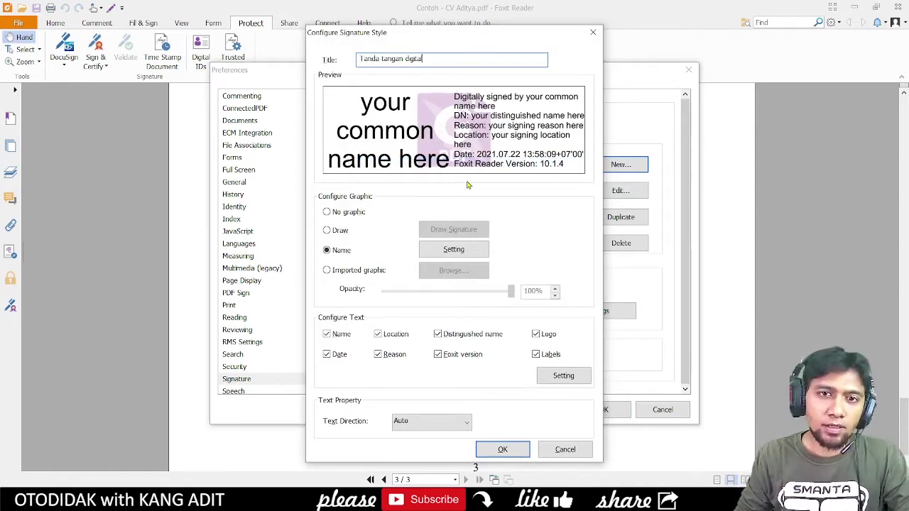
Set the signature style to an imported graphic and load the handwritten signature image file
click(327, 270)
click(448, 277)
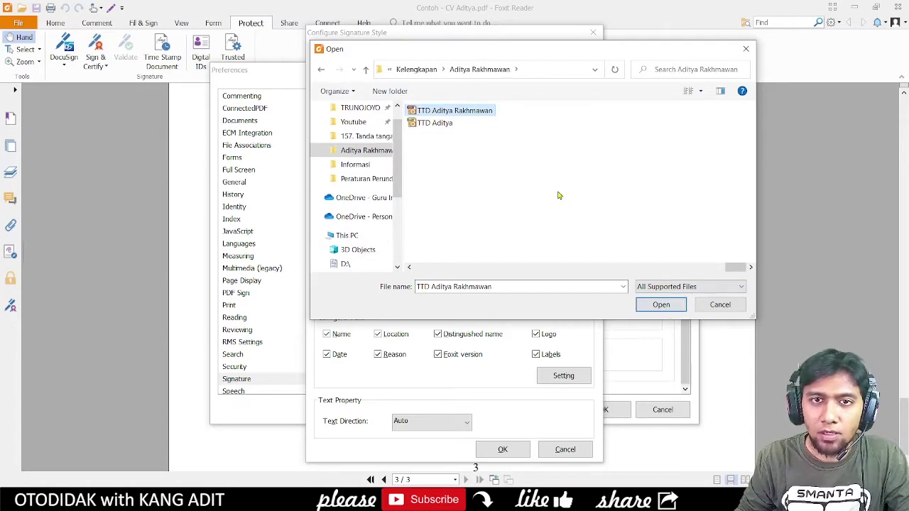
click(660, 304)
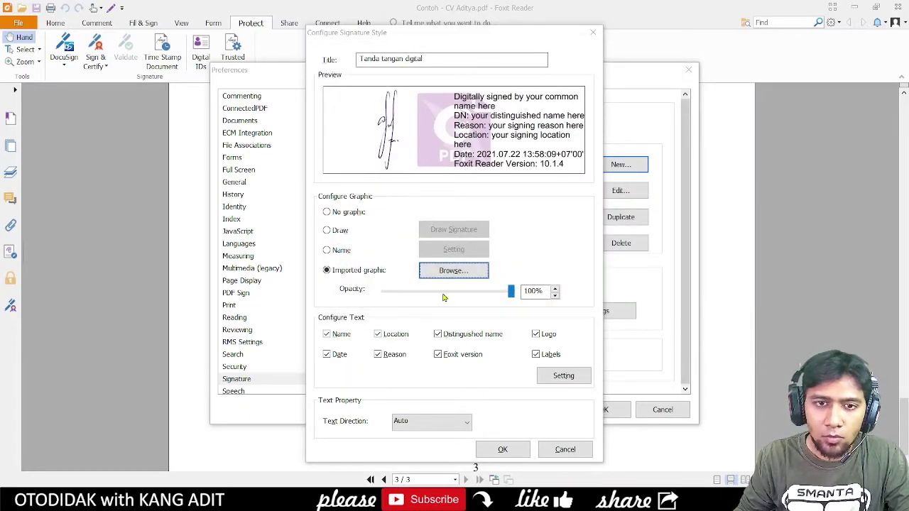
Exclude the distinguished name, Foxit version and reason from the signature text, then save the style and the preferences
click(327, 335)
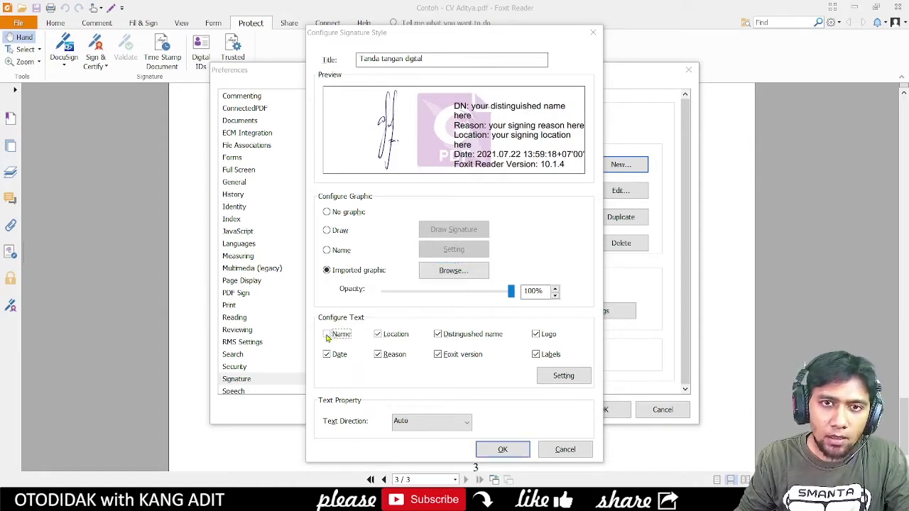
click(326, 337)
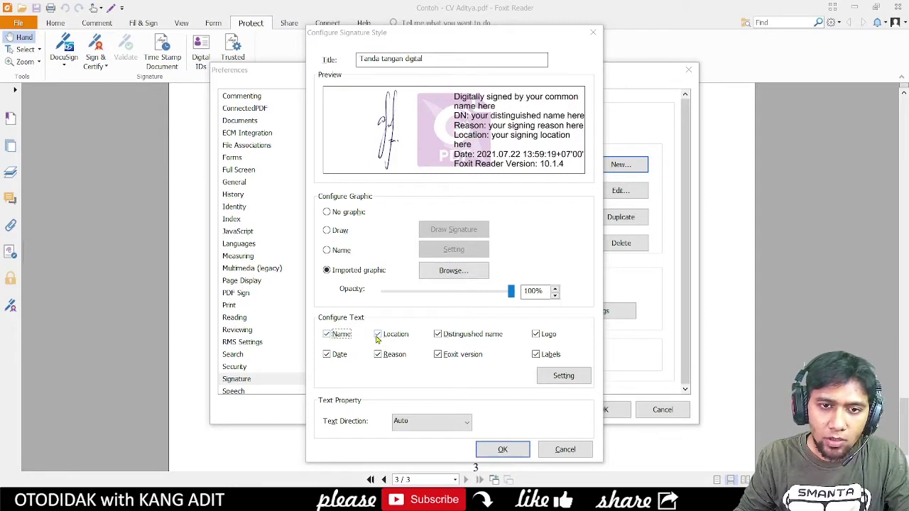
click(438, 335)
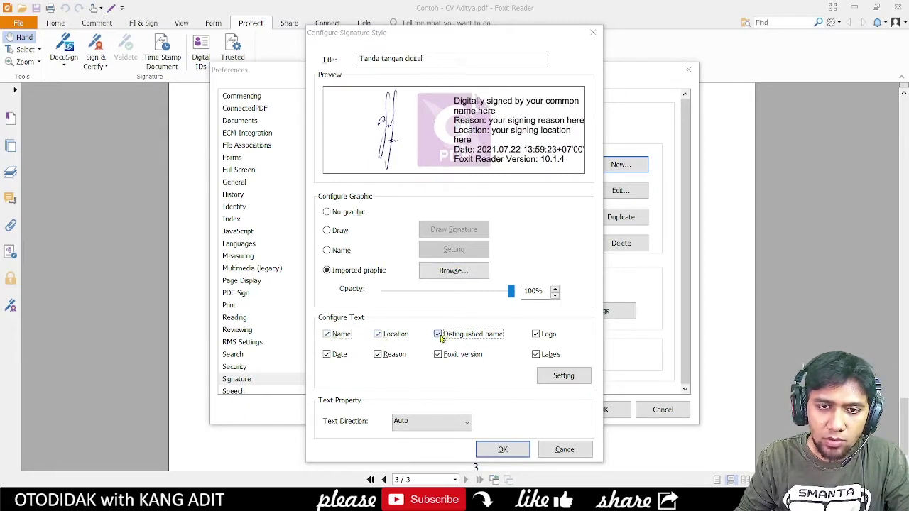
click(537, 355)
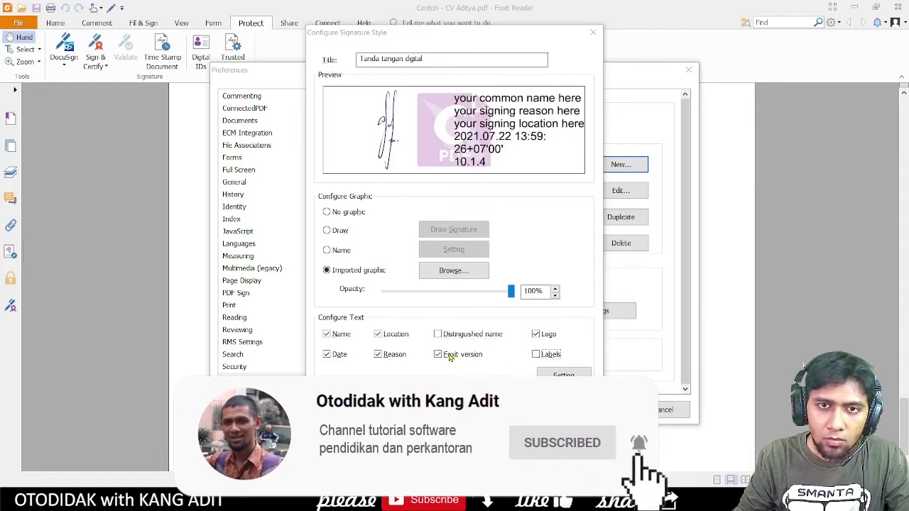
click(537, 357)
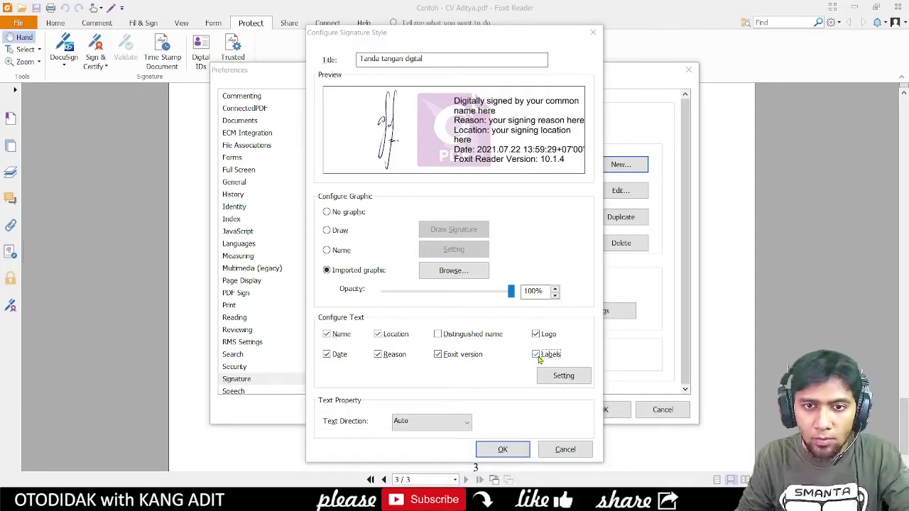
click(438, 355)
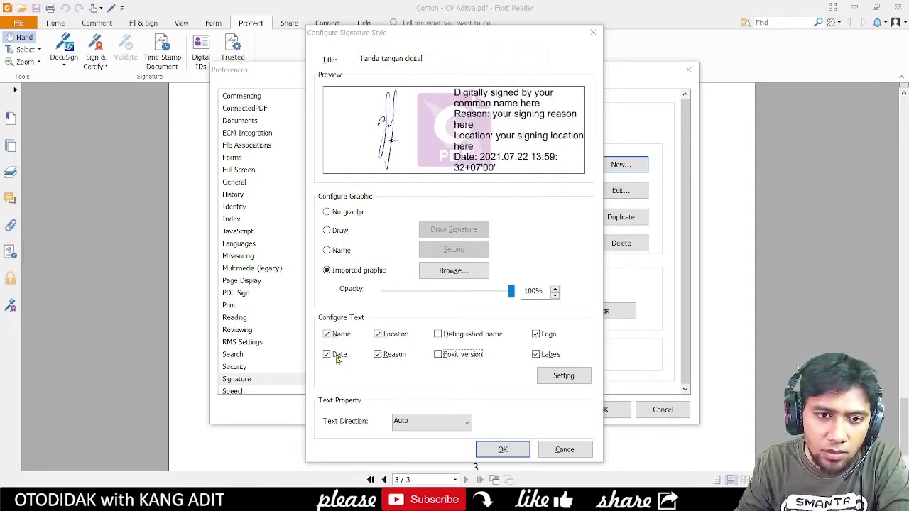
click(379, 356)
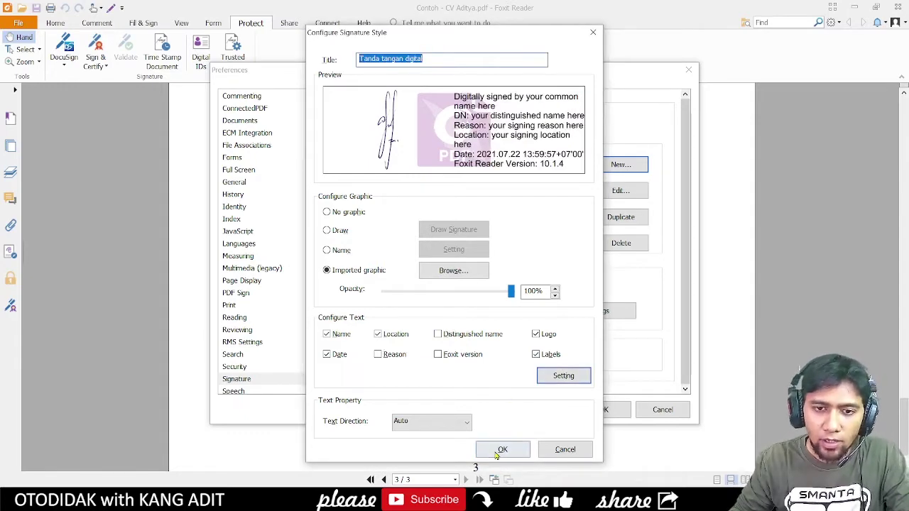
click(500, 450)
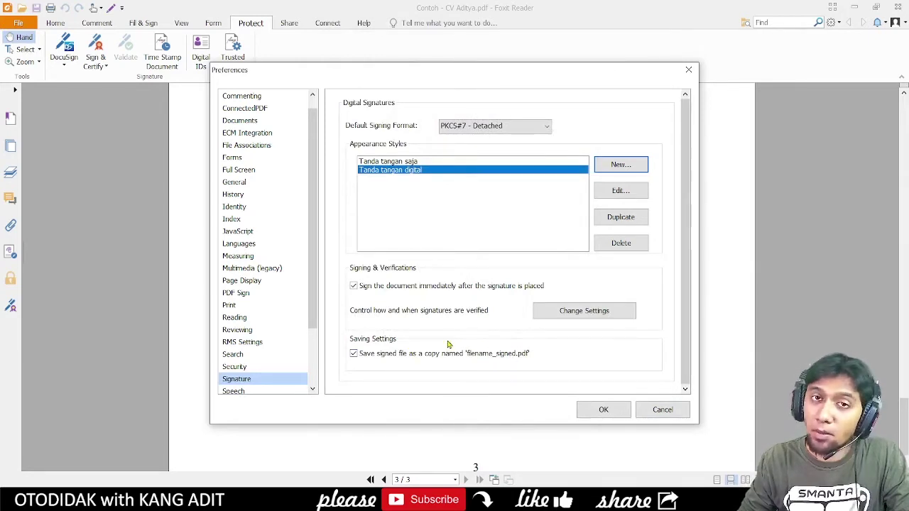
click(600, 411)
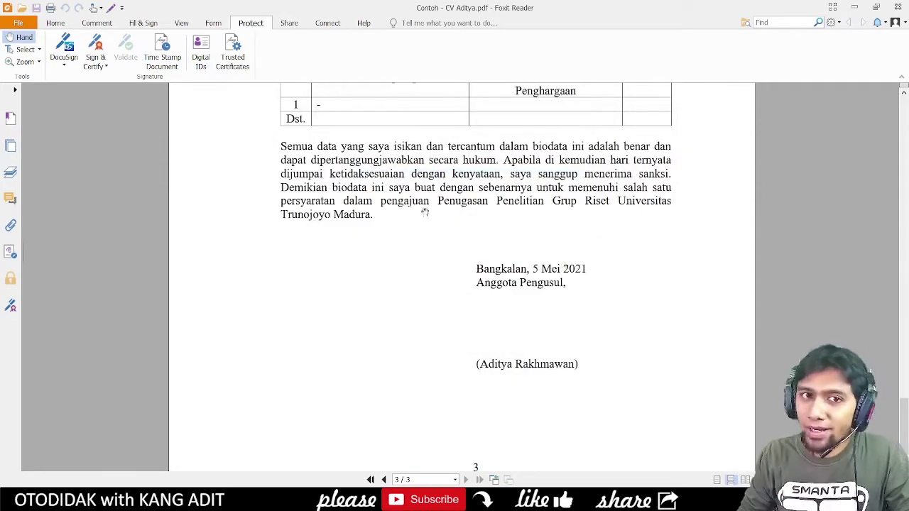
Start adding a new self-signed digital ID, stored as a New PKCS#12 digital ID file
click(201, 64)
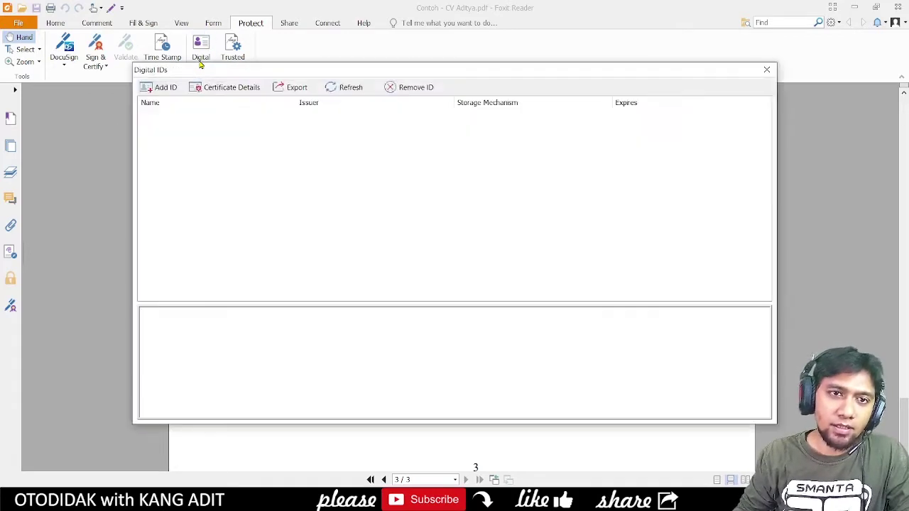
click(166, 87)
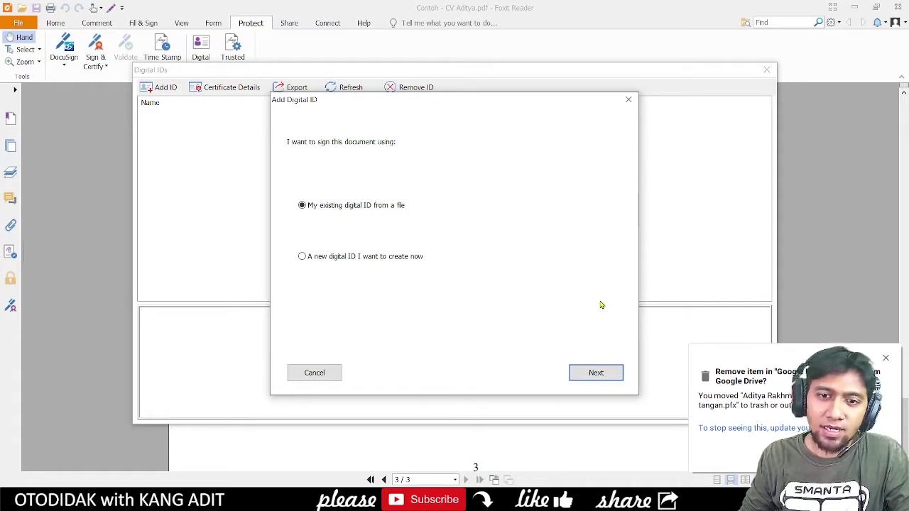
click(302, 257)
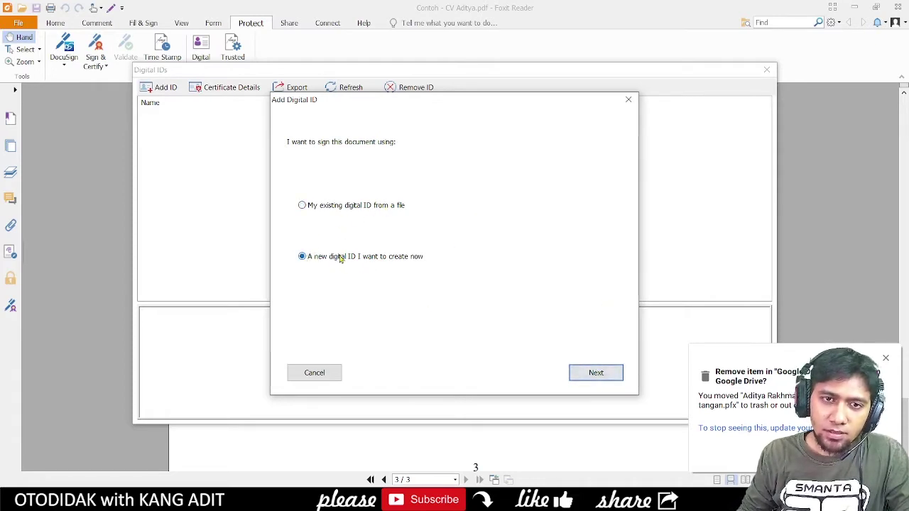
click(596, 373)
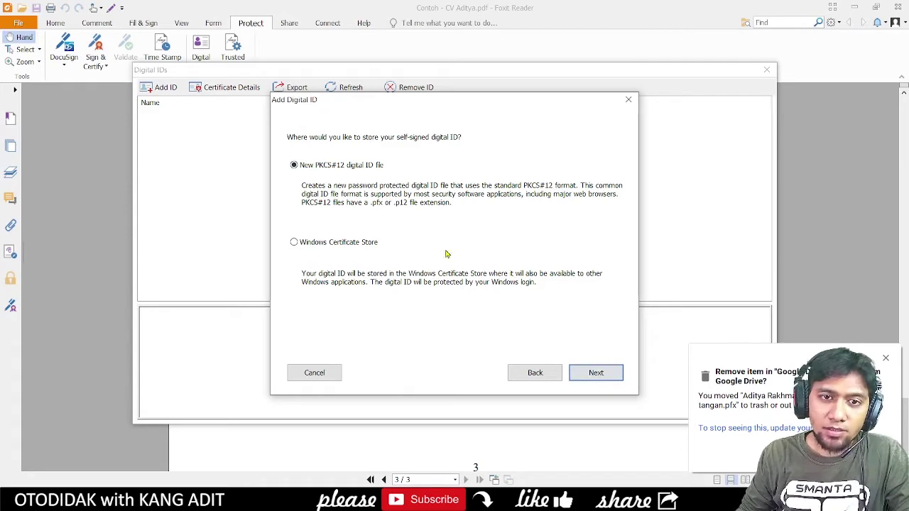
click(598, 372)
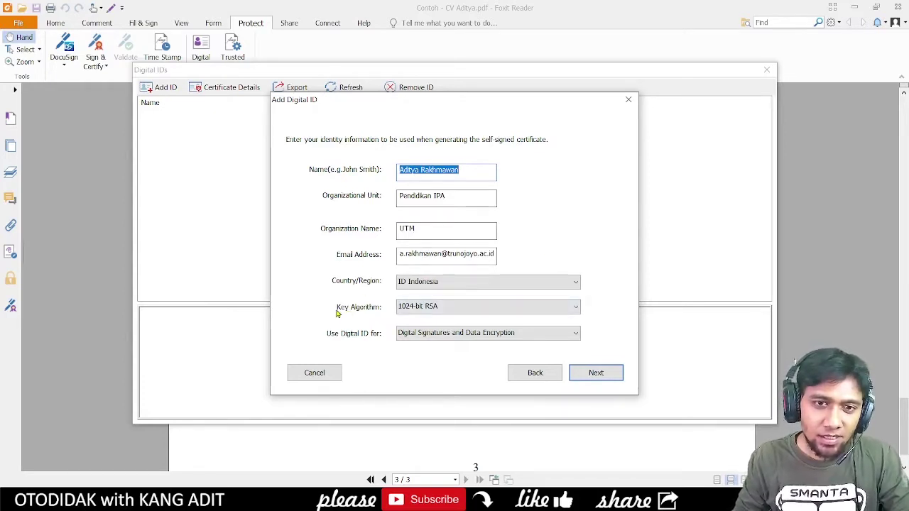
Keep the prefilled identity information and set the digital ID's use to Digital Signatures and Data Encryption
click(529, 333)
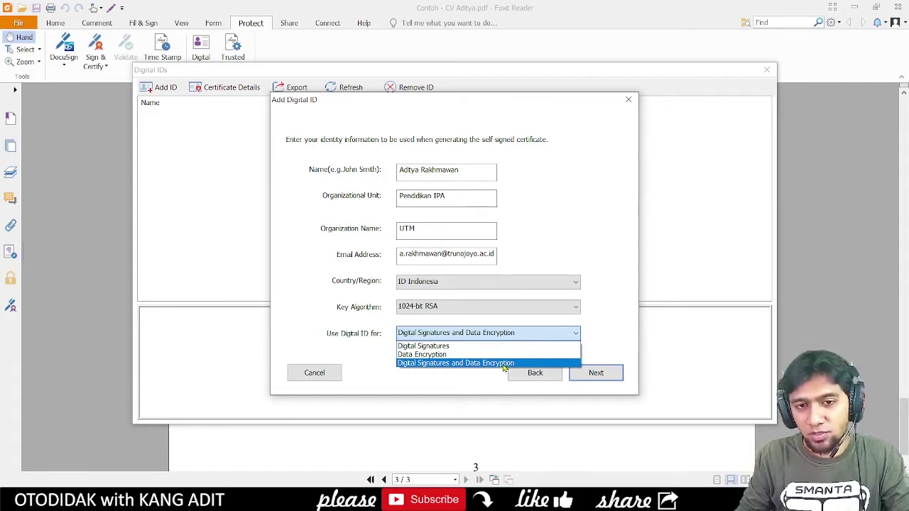
click(552, 363)
click(593, 375)
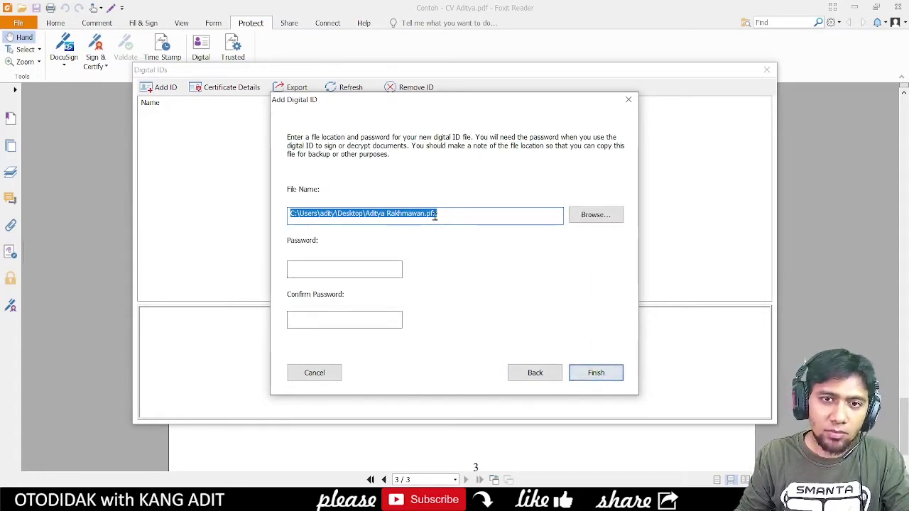
Set the digital ID file's location to the owner's folder inside Kelengkapan, naming it with the owner's name plus "tanda tangan digital"
click(607, 217)
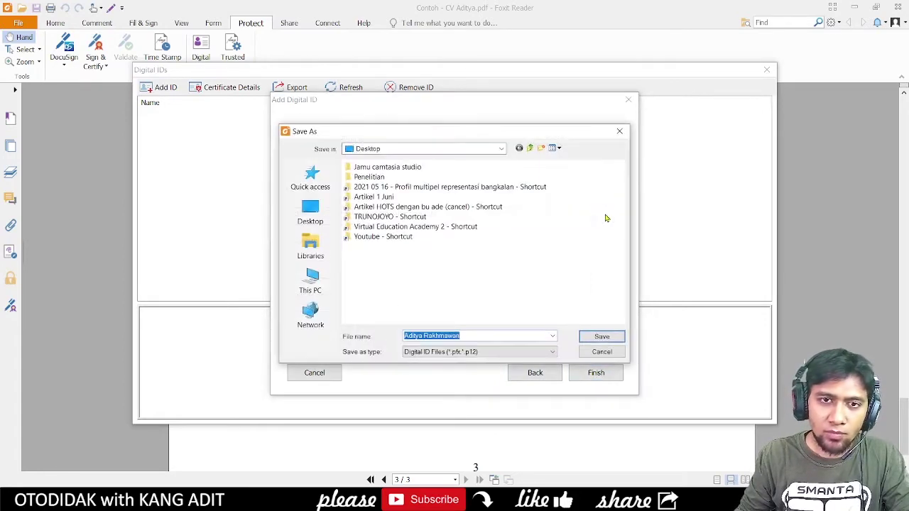
click(520, 262)
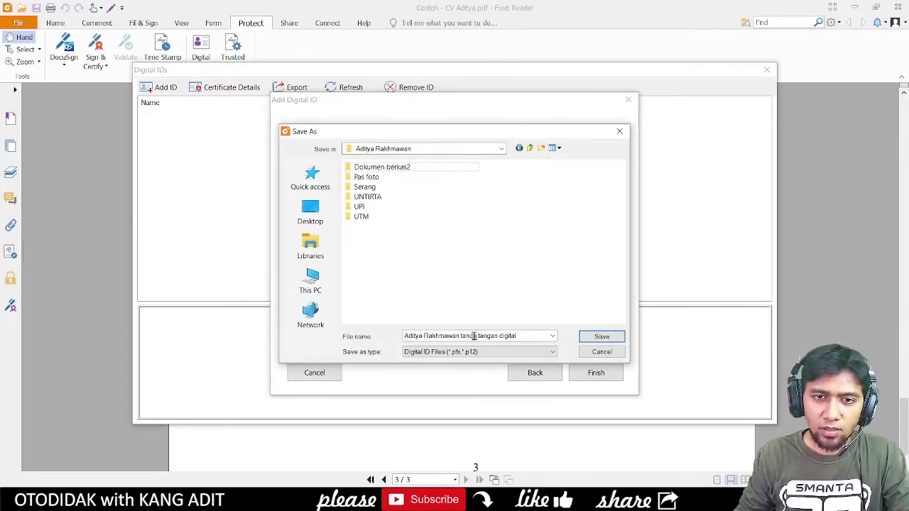
click(601, 337)
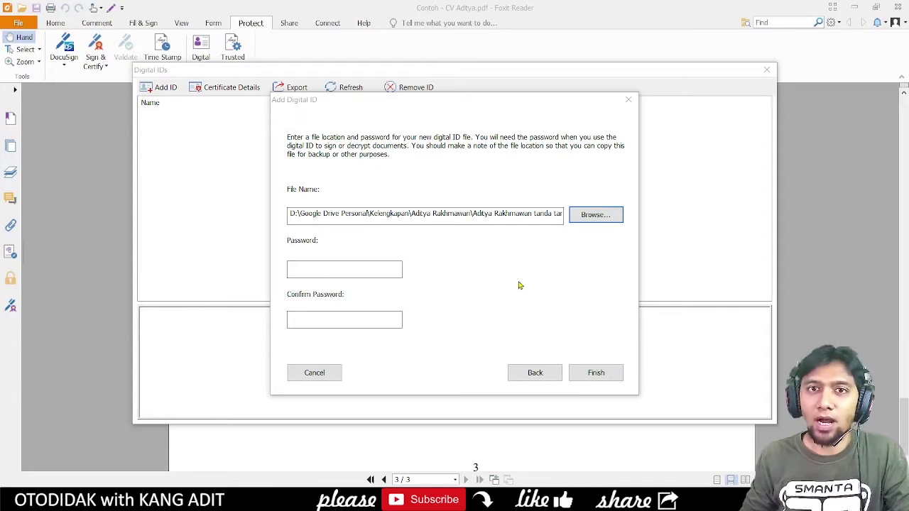
Enter and confirm the digital ID's password, finish creating the ID, and close the digital ID list
click(333, 268)
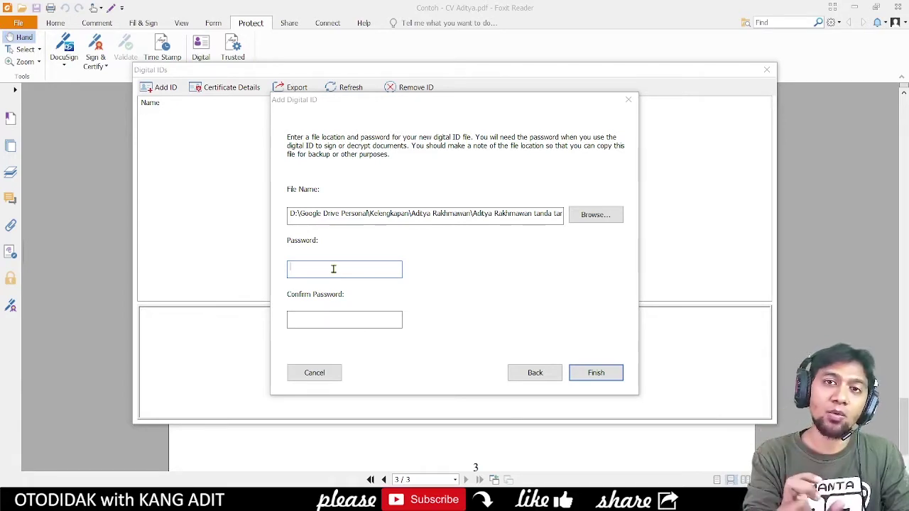
text(*****)
text(***)
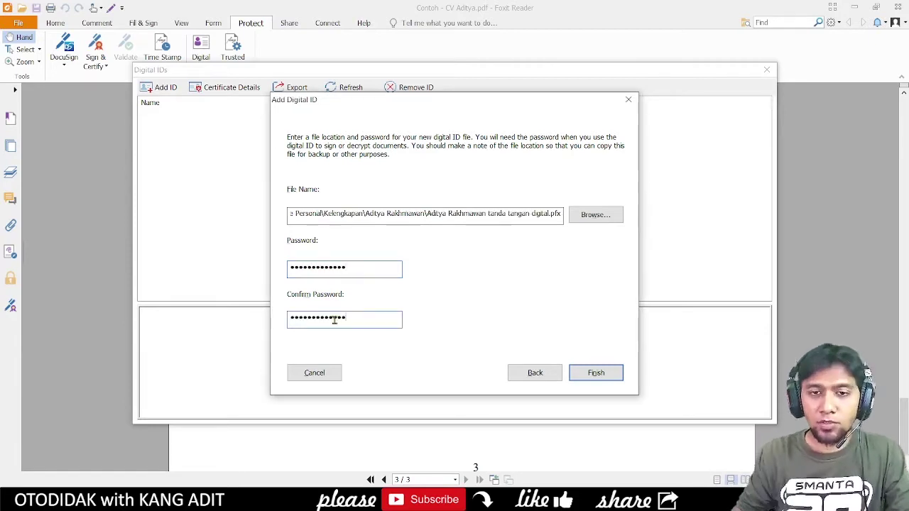
click(600, 373)
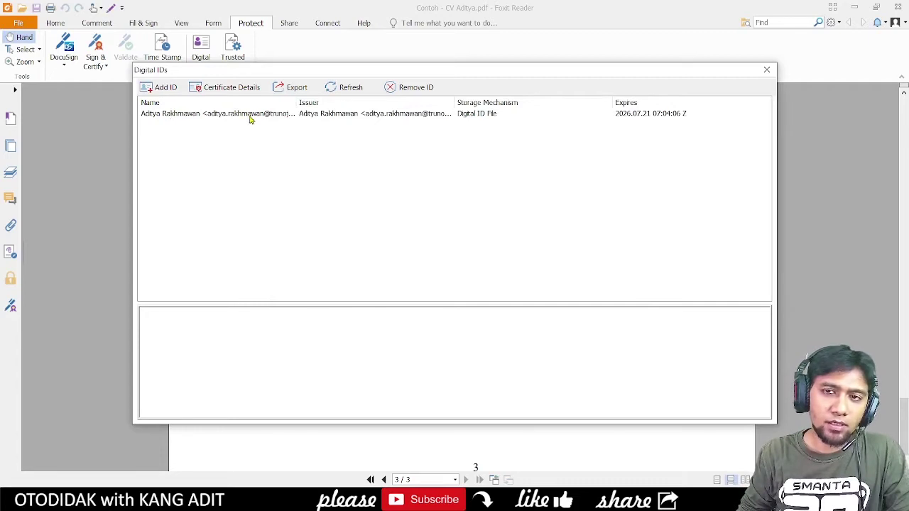
click(765, 69)
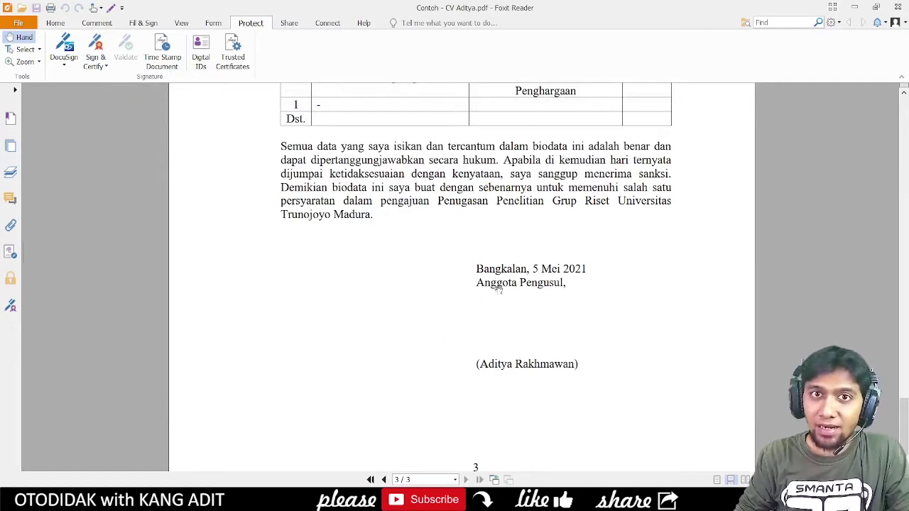
Place a signature area over the signature block on the CV's last page, from above the date line to below the printed name
scroll(581, 306, up, 6)
scroll(581, 306, up, 3)
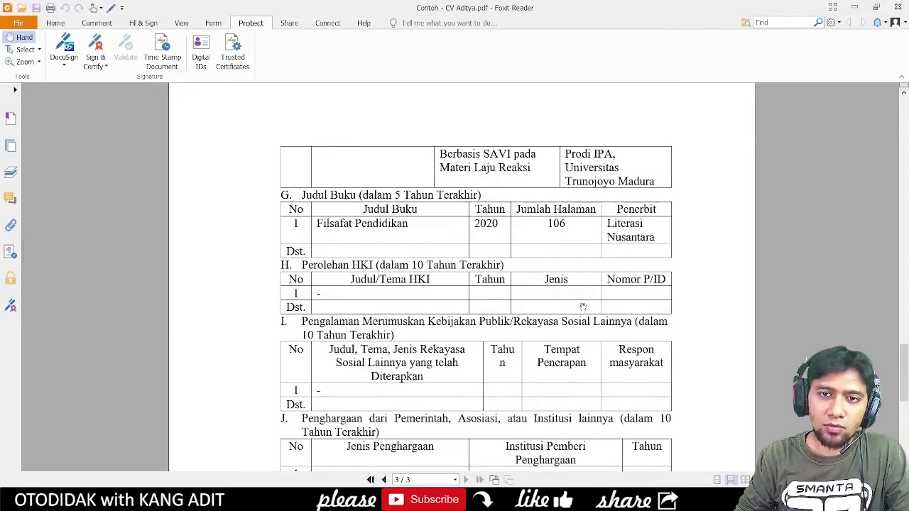
scroll(576, 304, down, 4)
scroll(574, 298, down, 6)
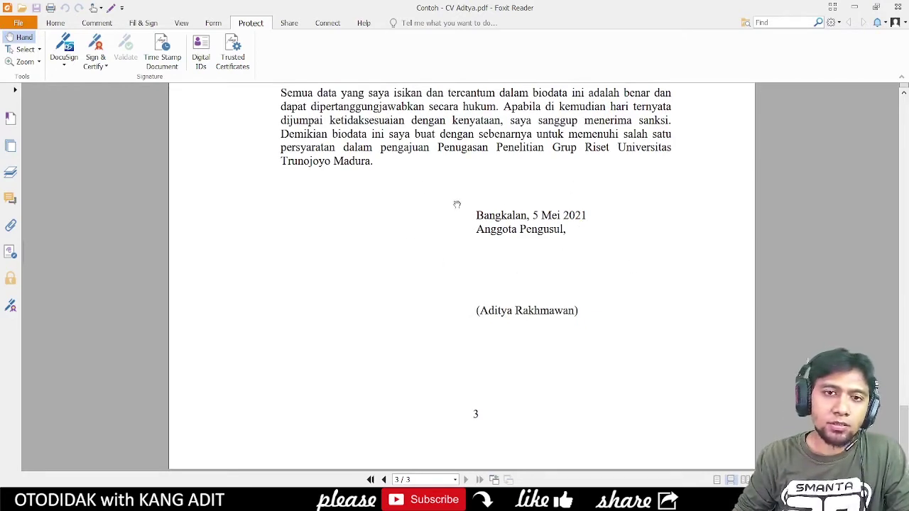
click(99, 55)
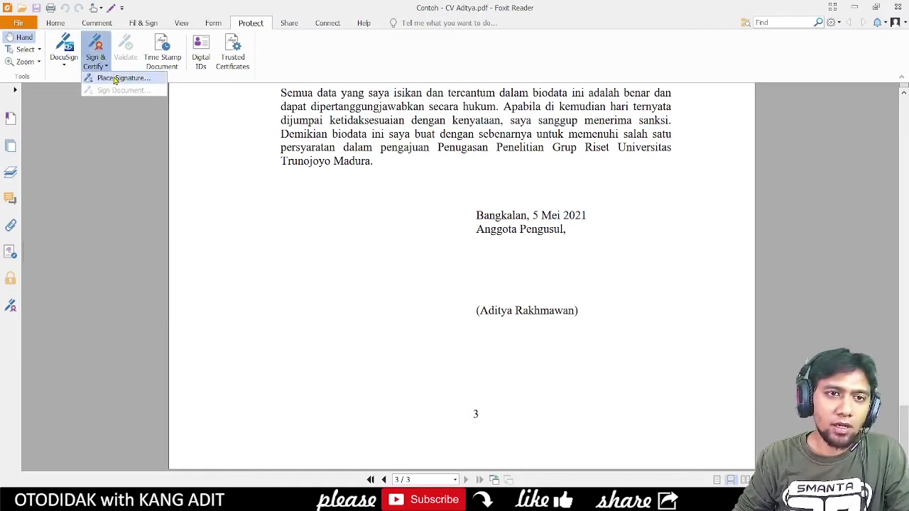
click(115, 78)
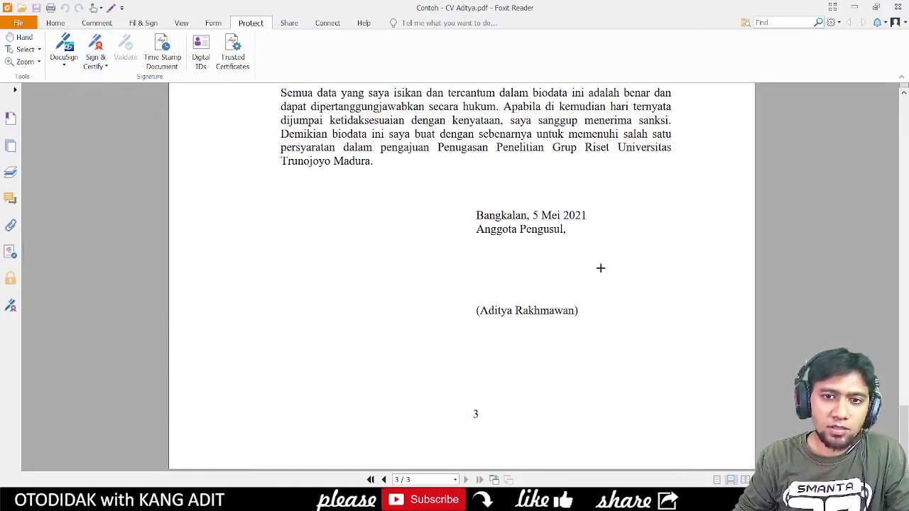
drag(452, 200, 634, 357)
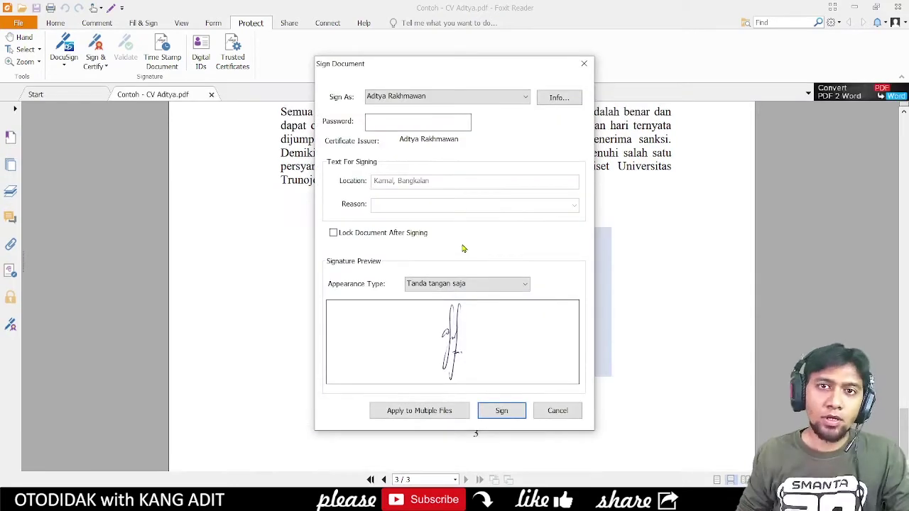
Preview the "Tanda tangan digital" appearance for the signature and switch back to "Tanda tangan saja"
click(468, 285)
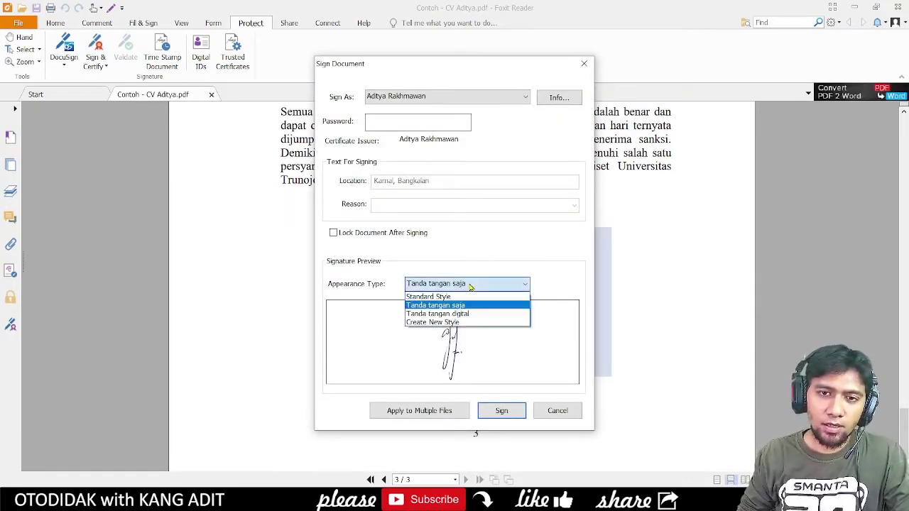
click(472, 320)
click(467, 284)
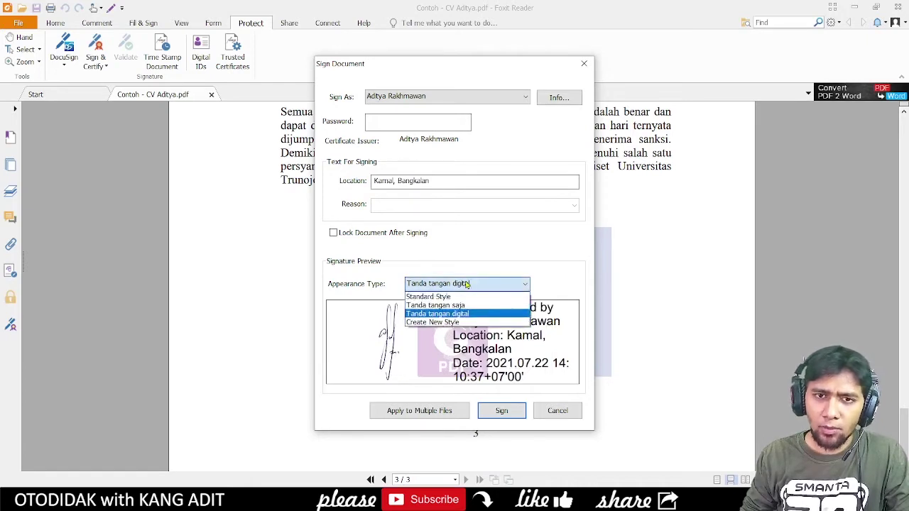
click(454, 304)
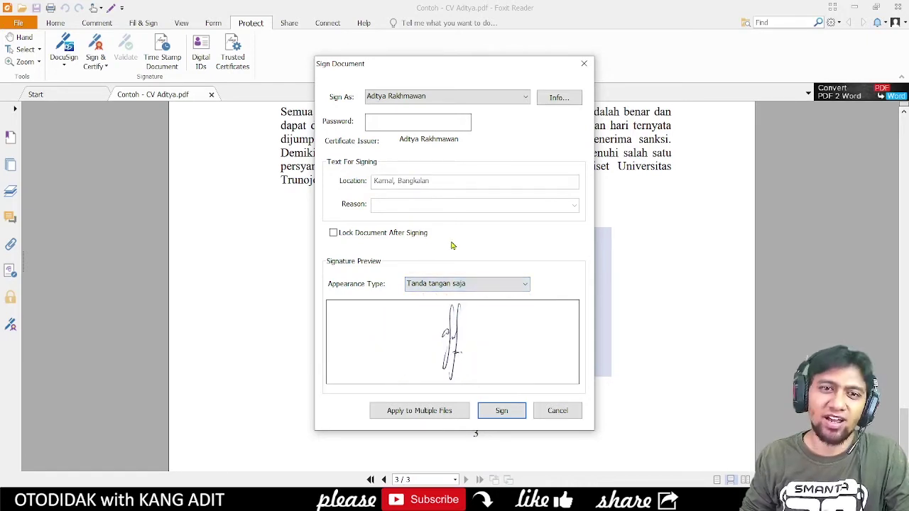
Enter the digital ID password, sign the CV, and save the signed copy under the suggested file name ending in "_signed"
click(382, 119)
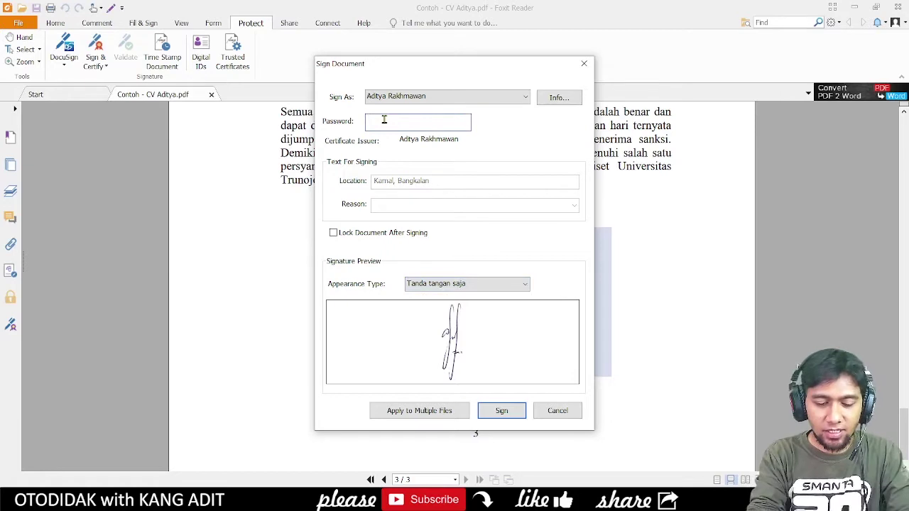
key(ctrl+v)
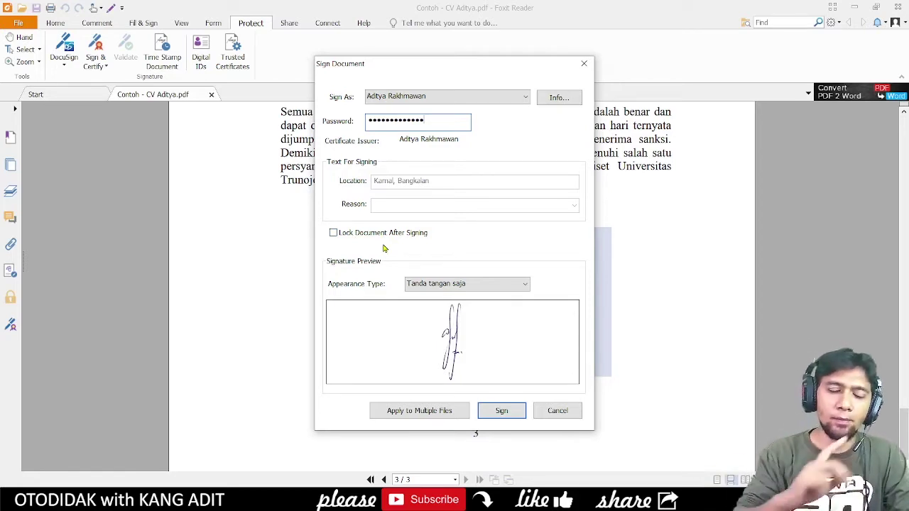
click(490, 415)
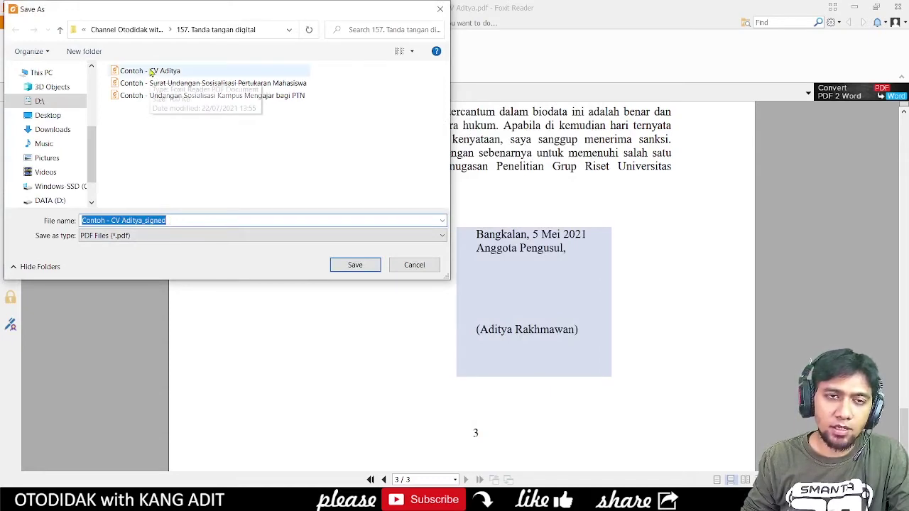
click(356, 267)
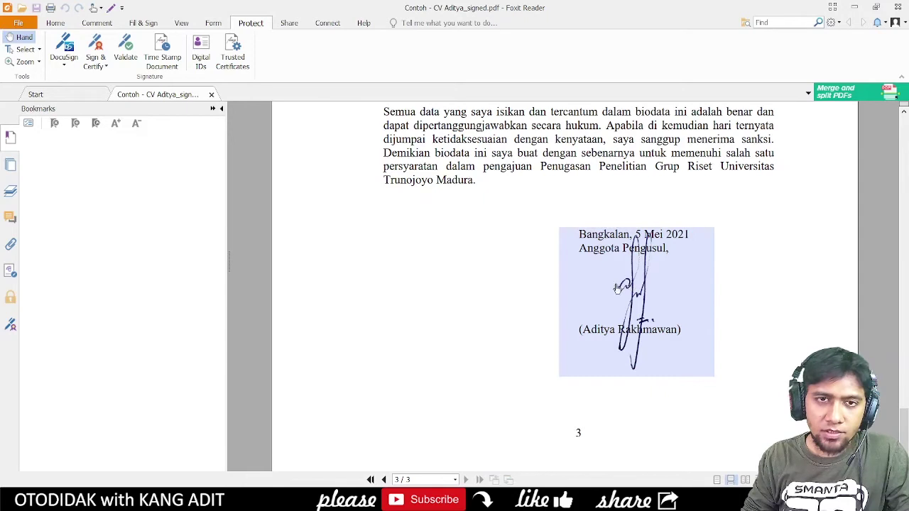
Check the validation status and detailed properties of the signature on the signed CV, and close them
click(624, 287)
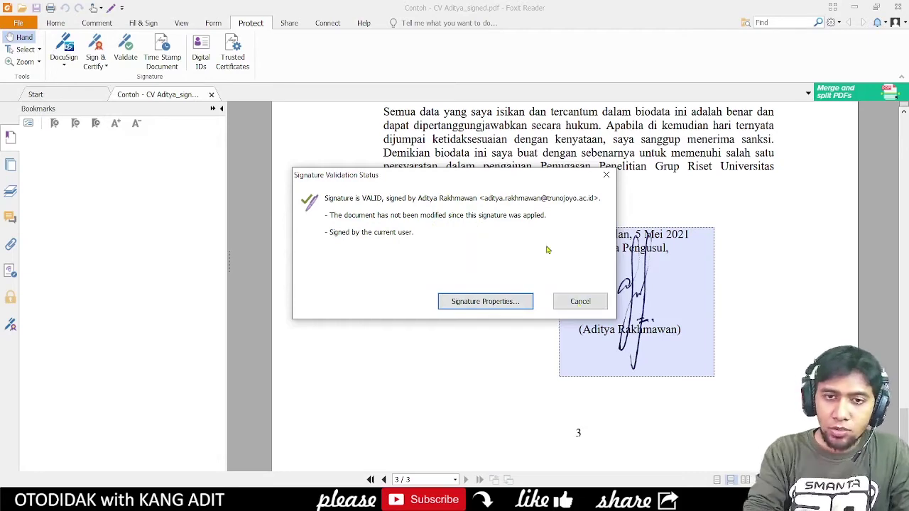
click(475, 301)
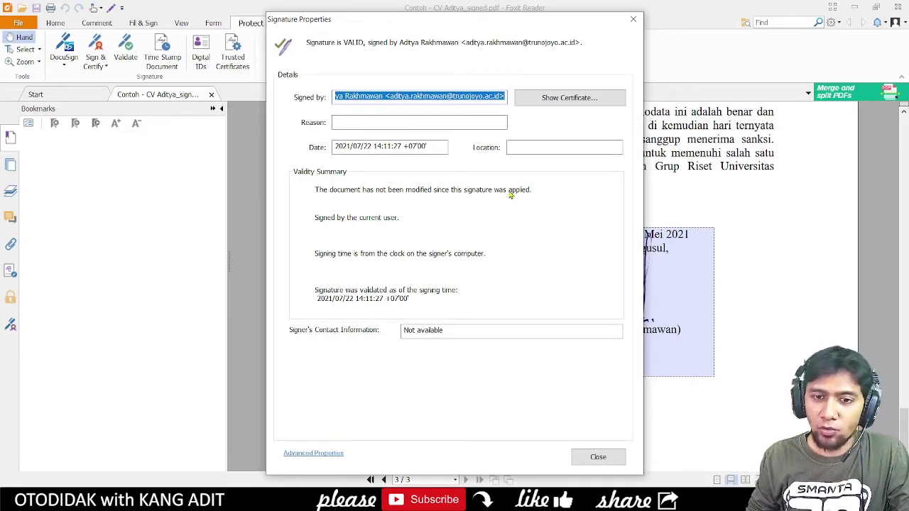
click(597, 456)
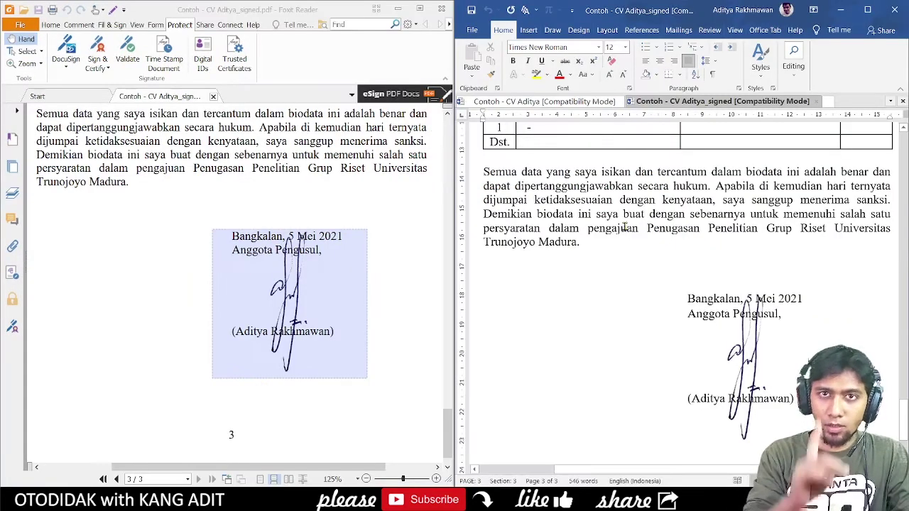
Switch to Word and shift the signature image slightly up and to the left in the editable copy of the signed CV
click(751, 365)
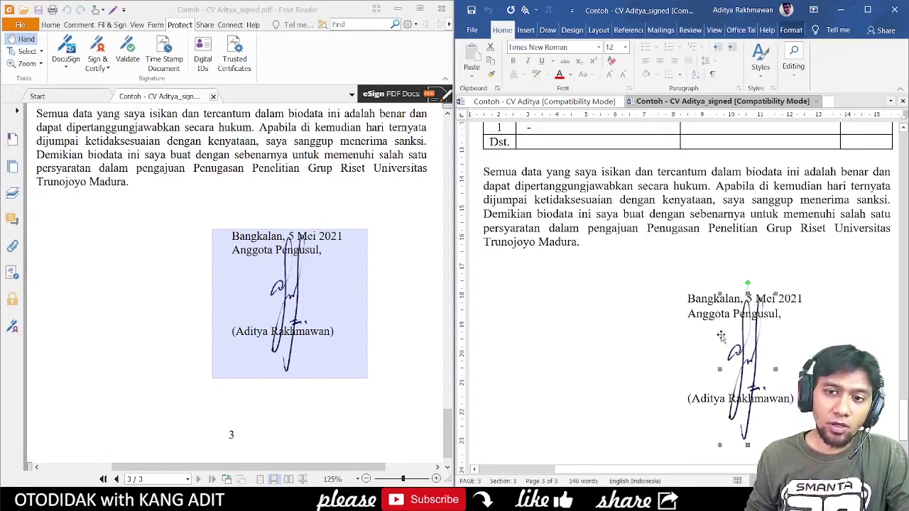
mouse_move(745, 356)
mouse_down()
mouse_move(619, 358)
mouse_move(744, 353)
mouse_up()
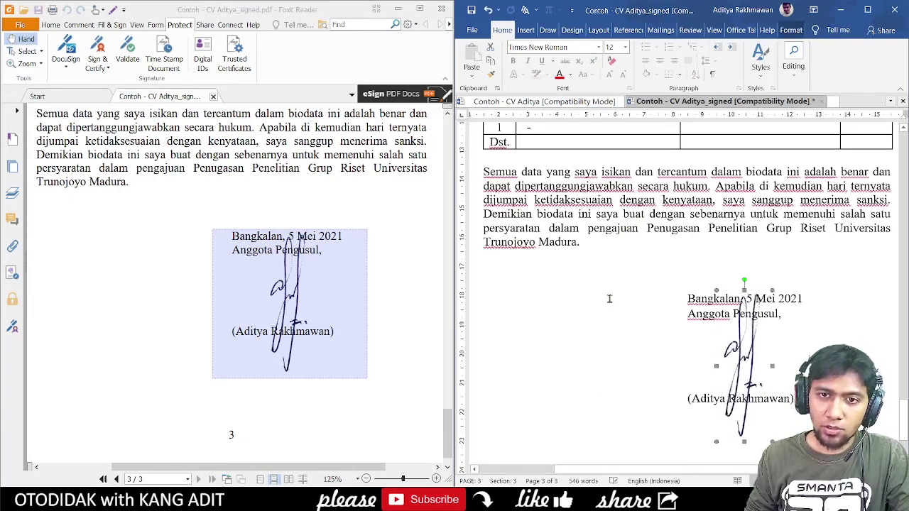
Extend the closing paragraph after "Trunojoyo Madura" with ", Bangkalan." and colour the added word red
click(590, 243)
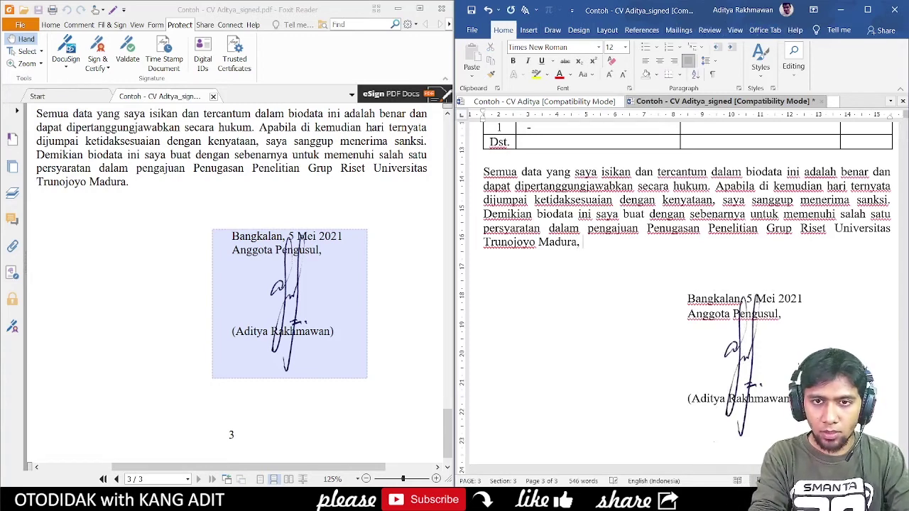
text(Bangkalan)
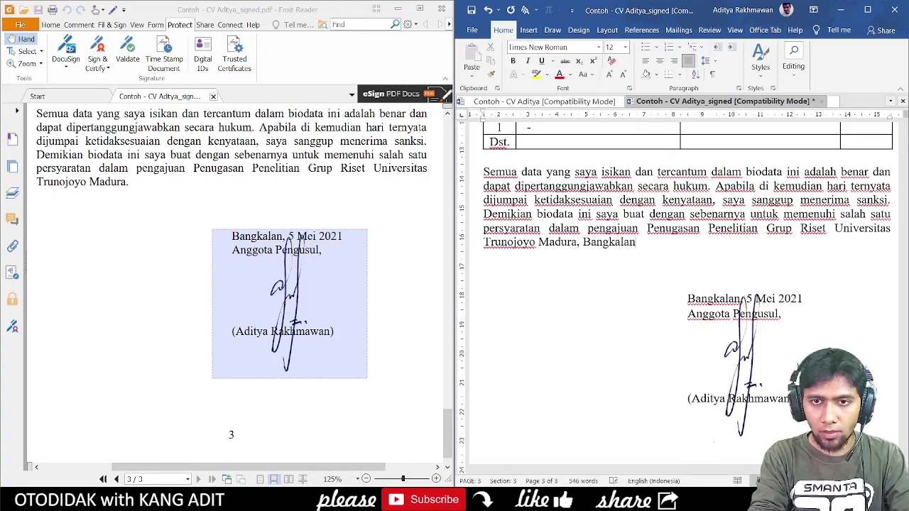
double_click(626, 243)
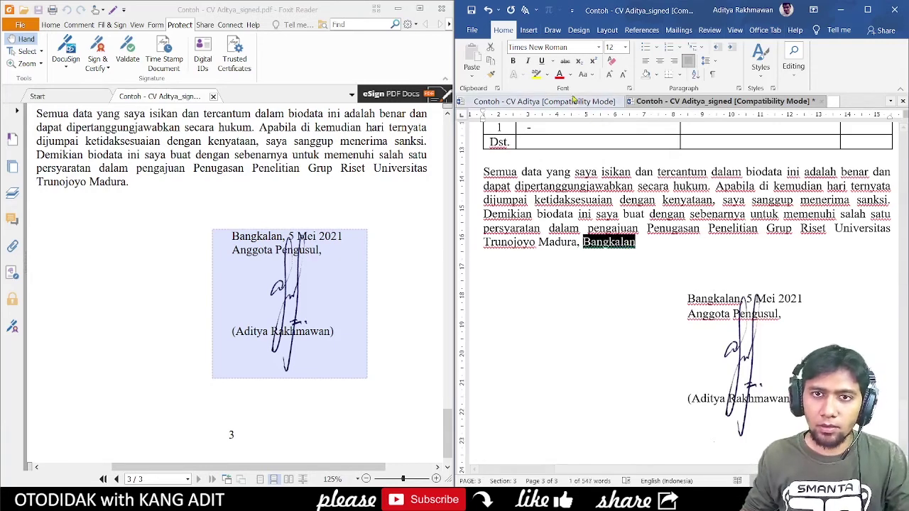
click(558, 73)
click(669, 230)
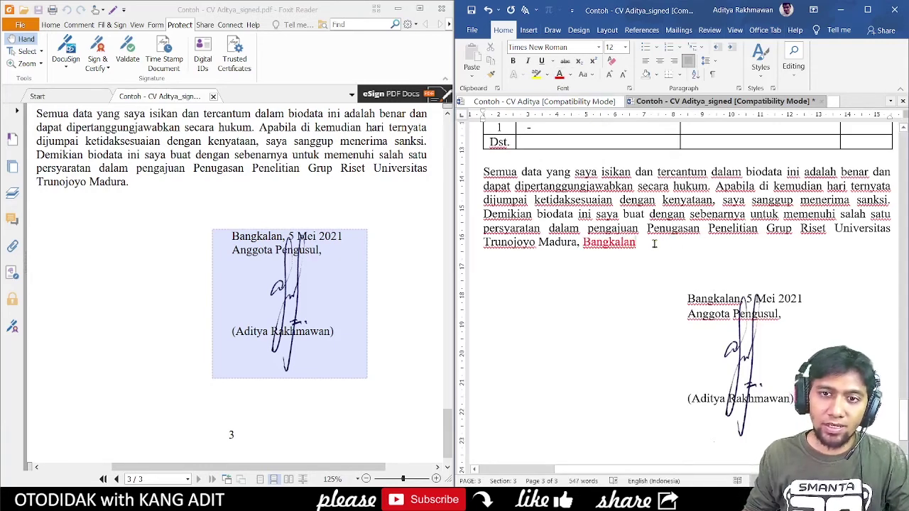
click(654, 244)
text(.)
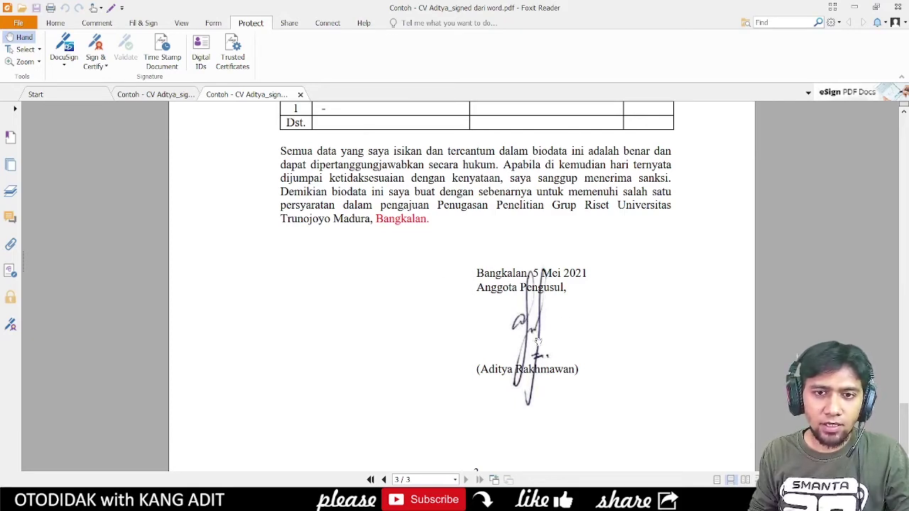
Compare the signature blocks of the digitally signed CV and the "signed dari word" PDF in Foxit Reader
key(ctrl+Tab)
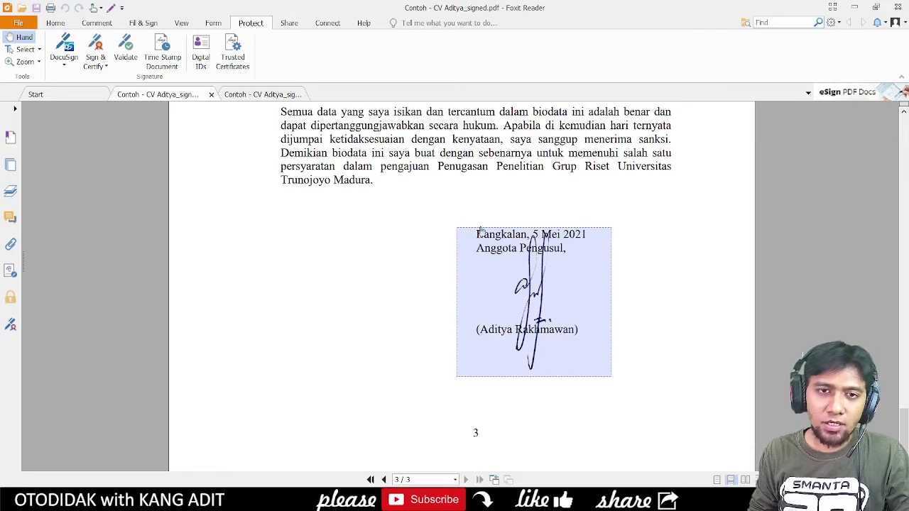
click(260, 94)
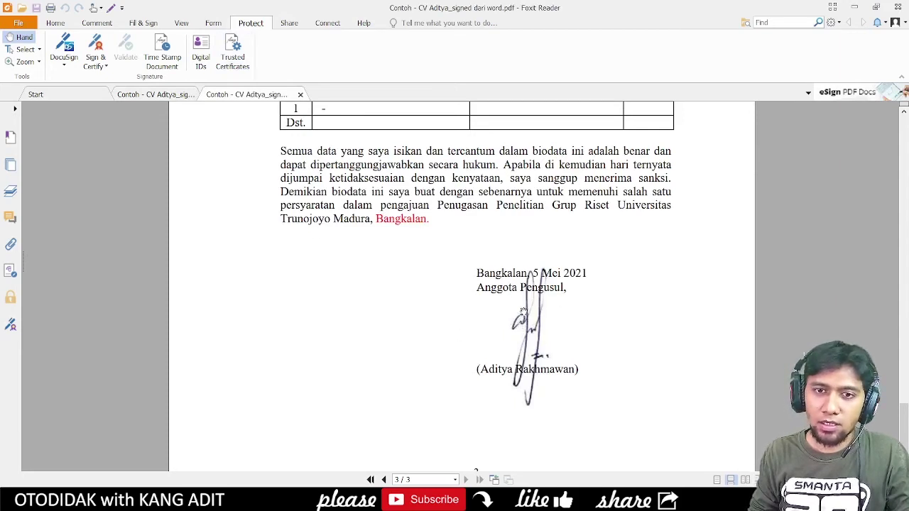
scroll(525, 312, down, 2)
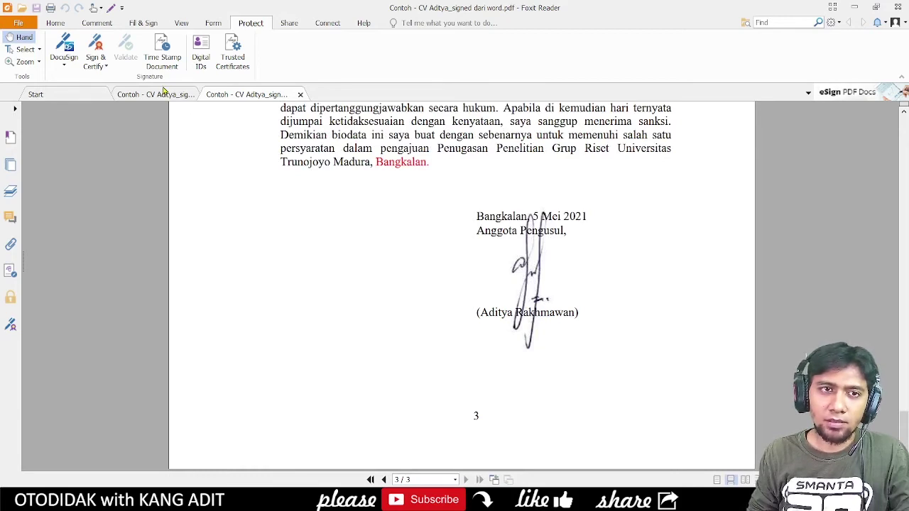
Highlight the closing statement in the digitally signed CV in yellow, from the end of "dijumpai" through "Penugasan"
click(166, 94)
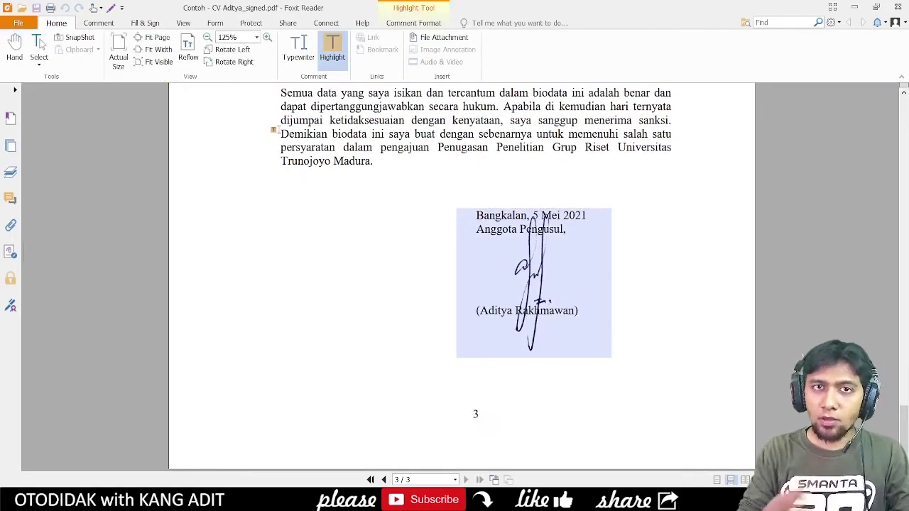
drag(313, 119, 492, 154)
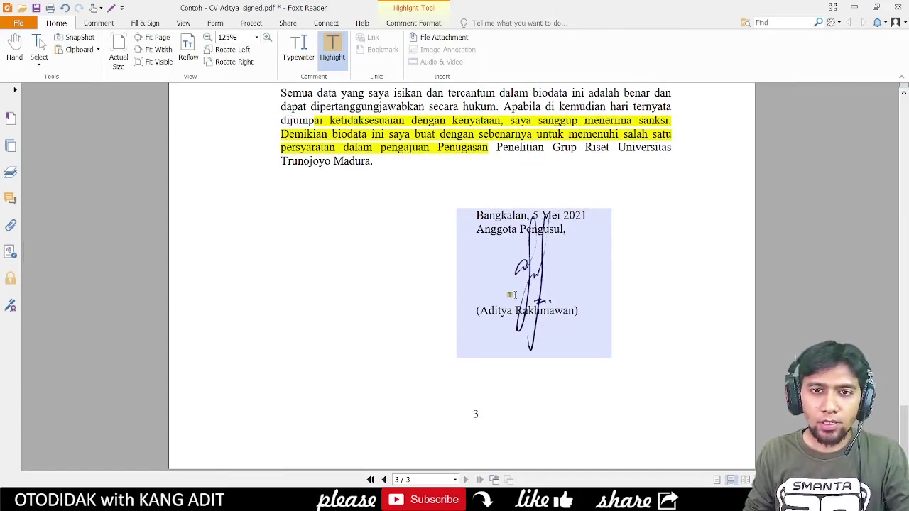
key(Escape)
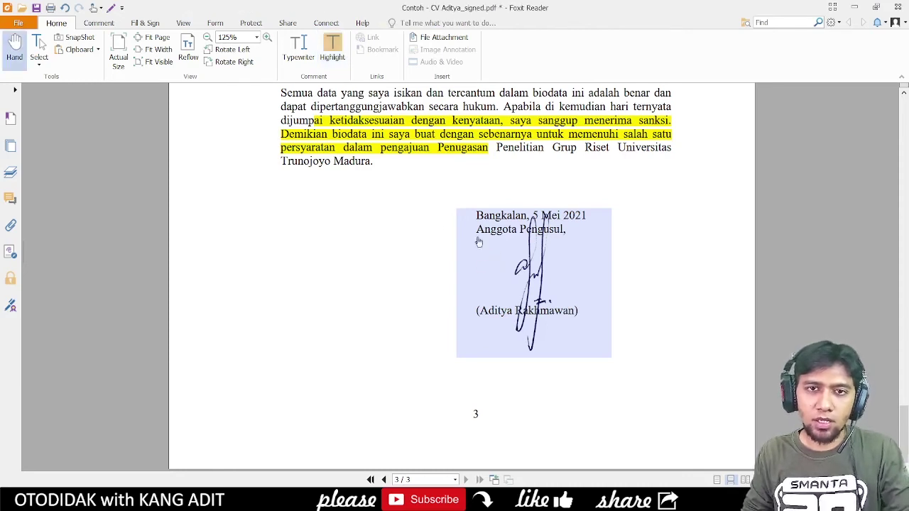
Check the signature's validation status after the edit, close it, and remove the yellow highlight
click(487, 262)
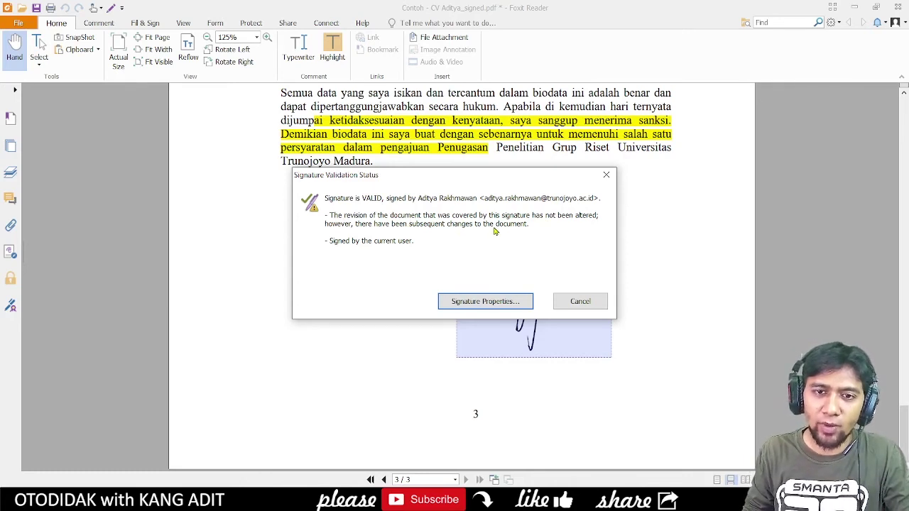
click(578, 301)
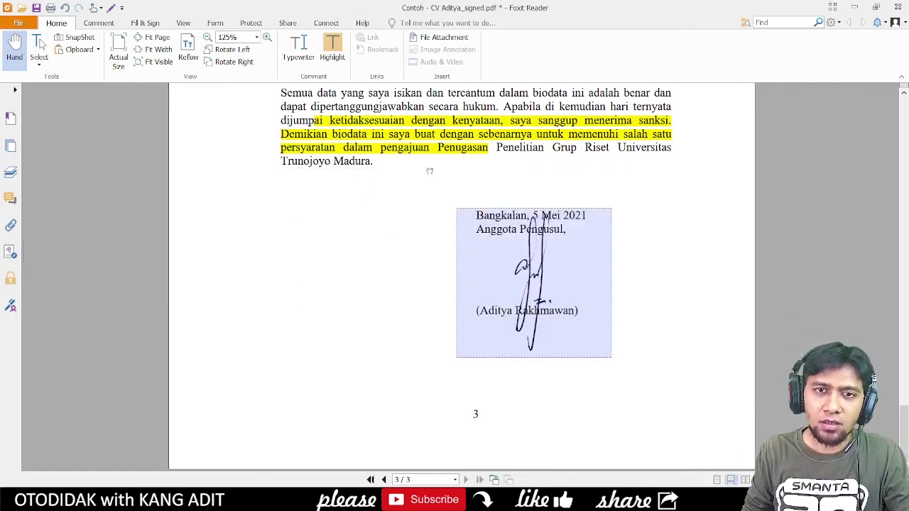
click(451, 150)
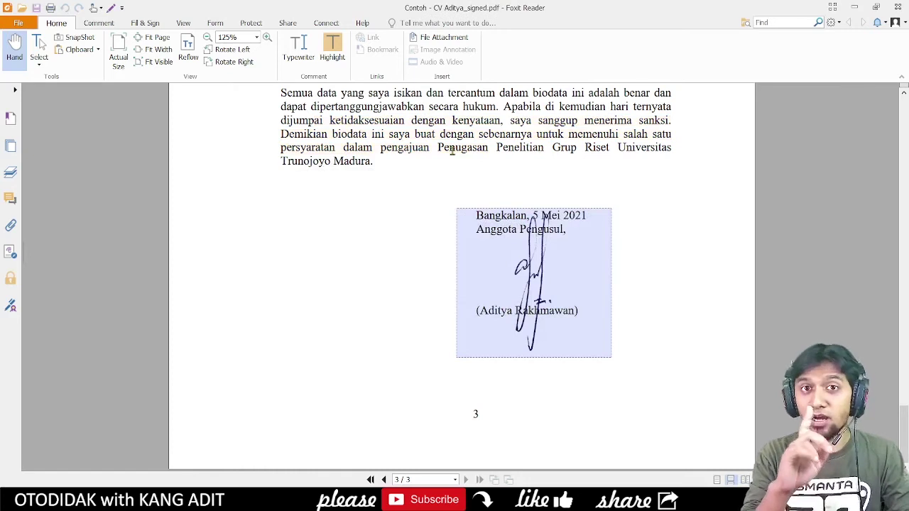